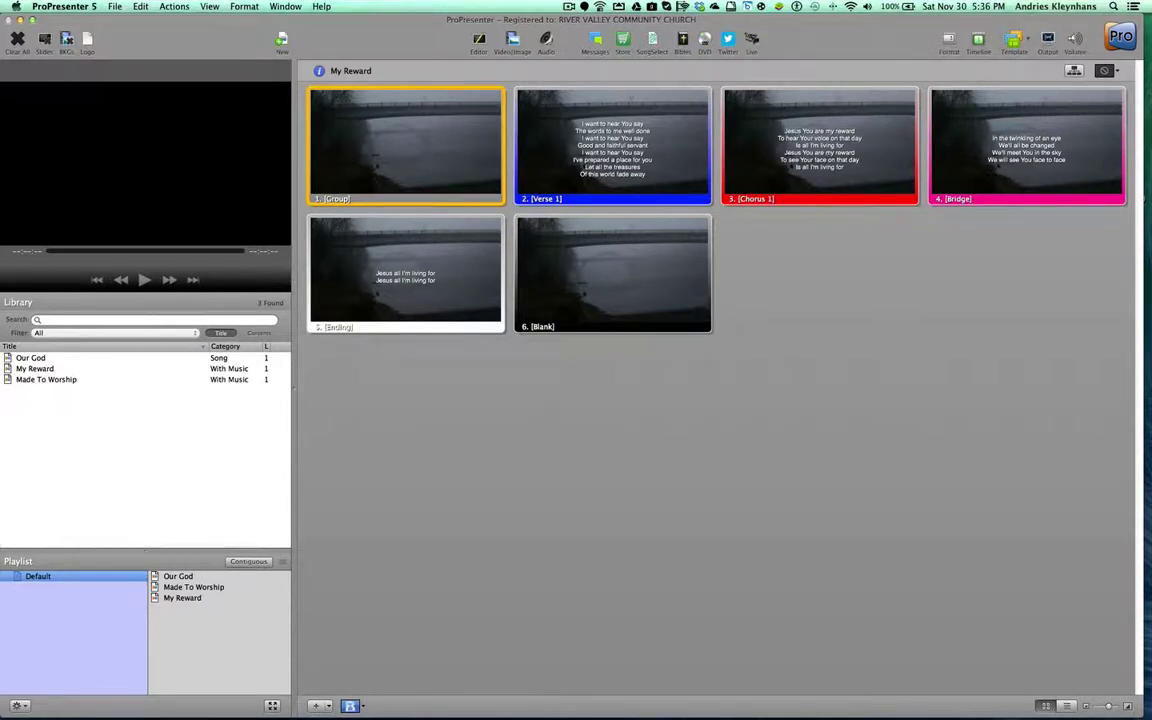
Step: Switch My Reward to the 11-slide 'With Music' arrangement and hide the arrangement bar
left_click(1073, 70)
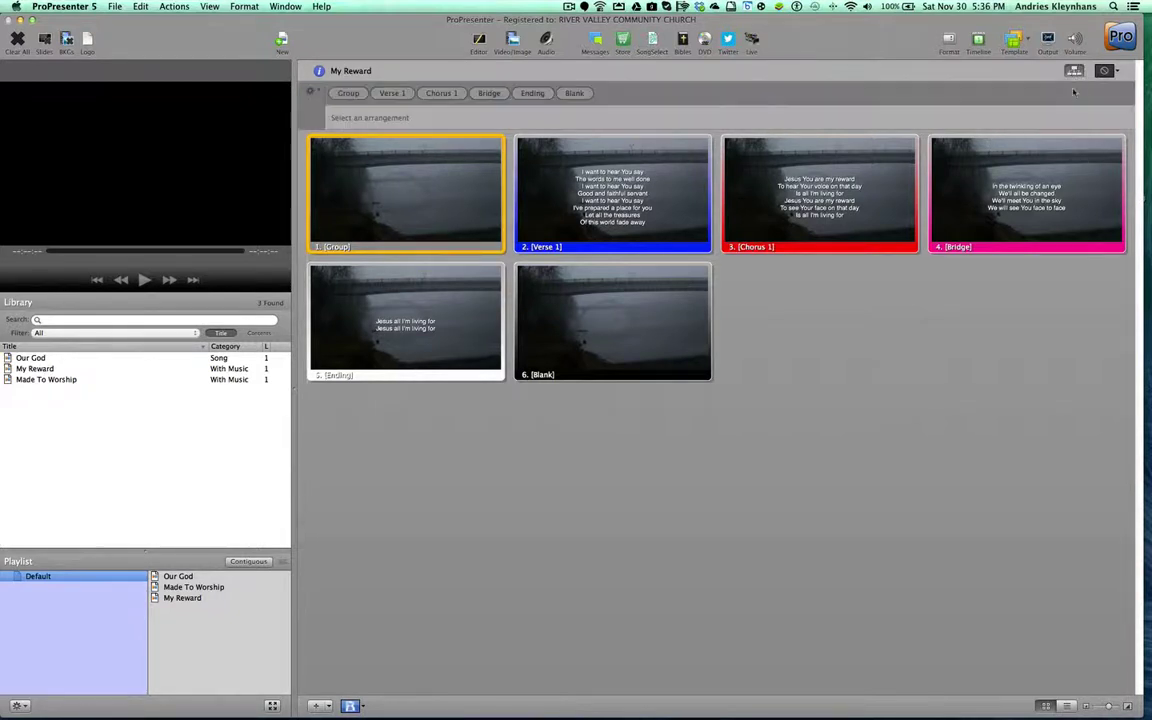
left_click(316, 92)
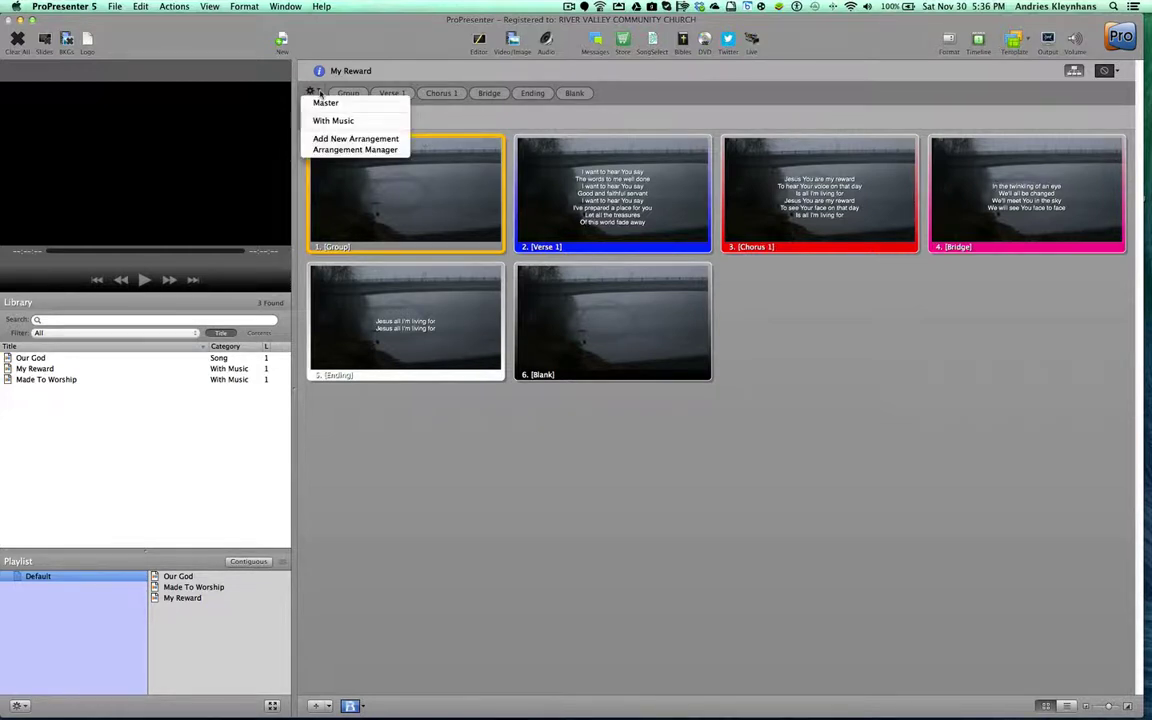
left_click(322, 121)
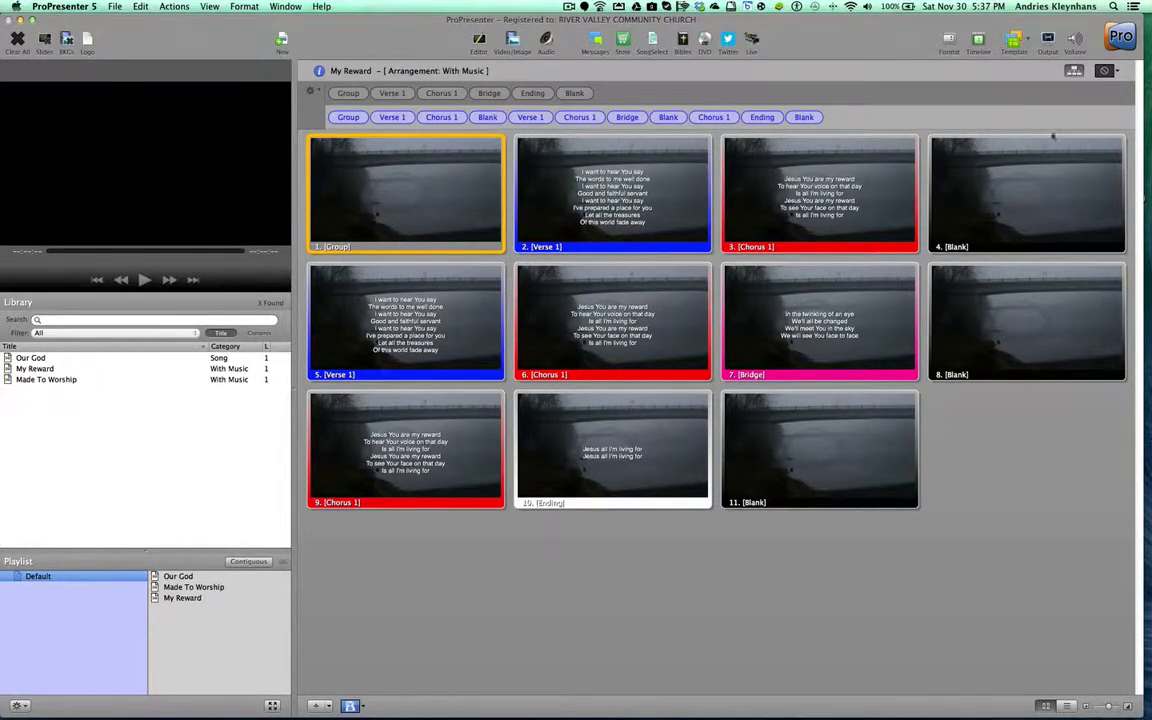
left_click(971, 66)
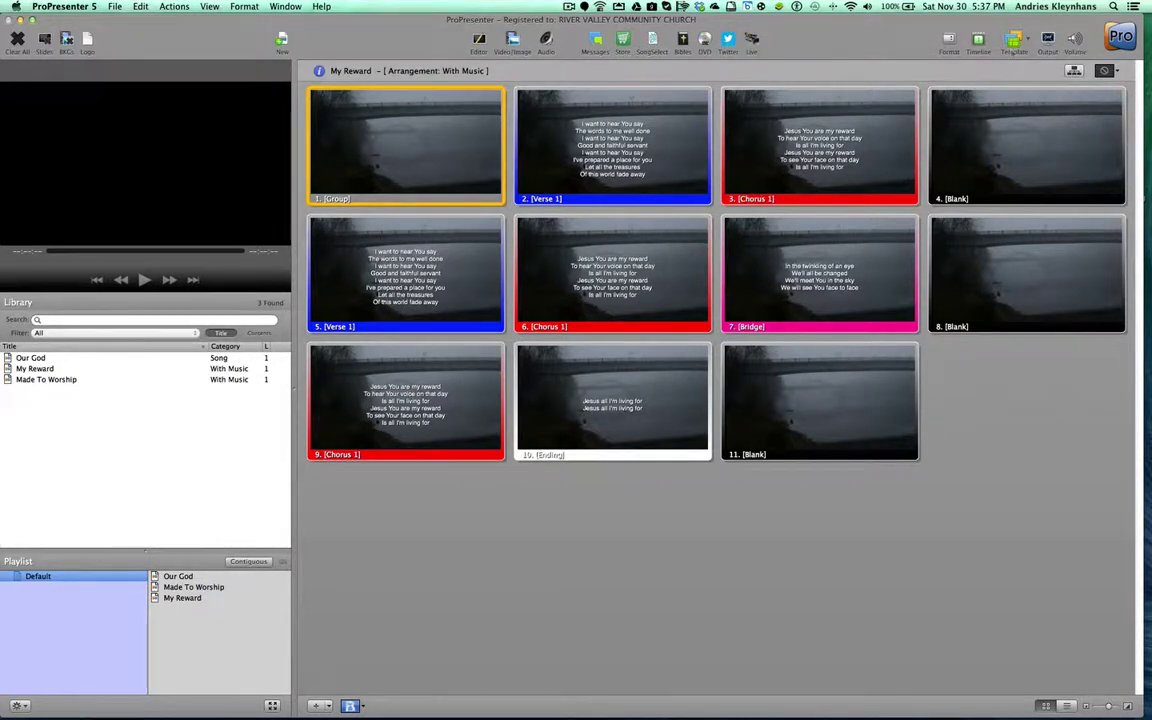
Step: Add My Reward.mp3 as a new timeline audio track, writing over the existing copy
left_click(1013, 40)
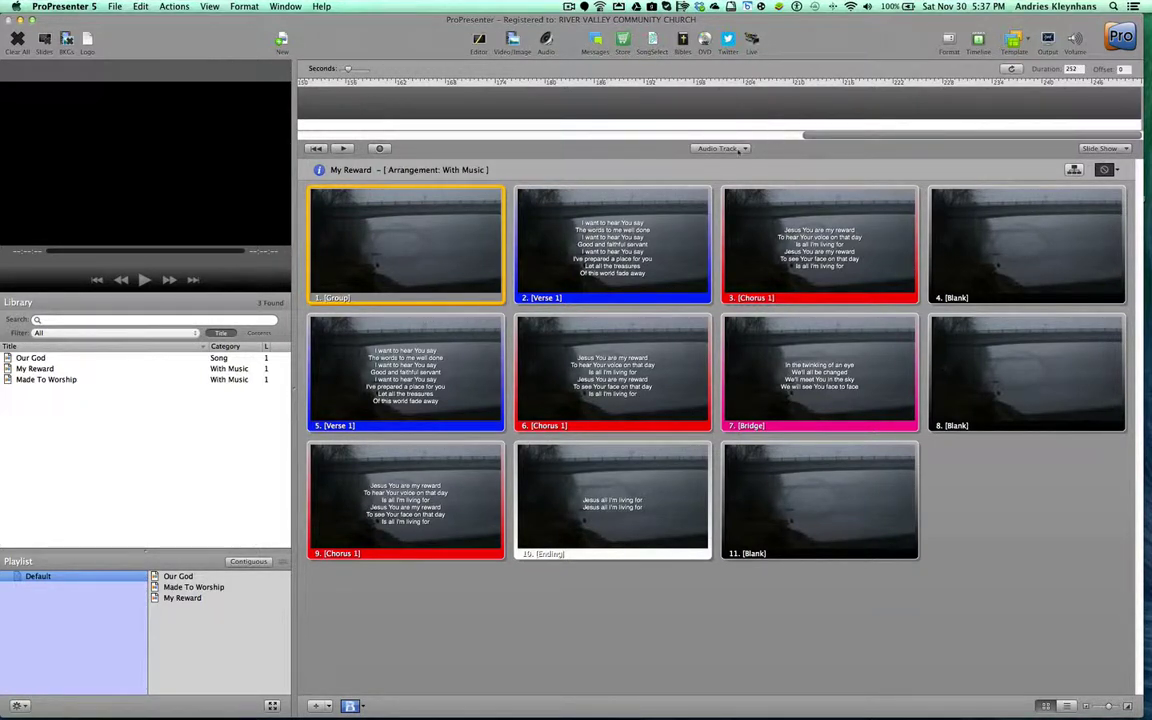
left_click(738, 150)
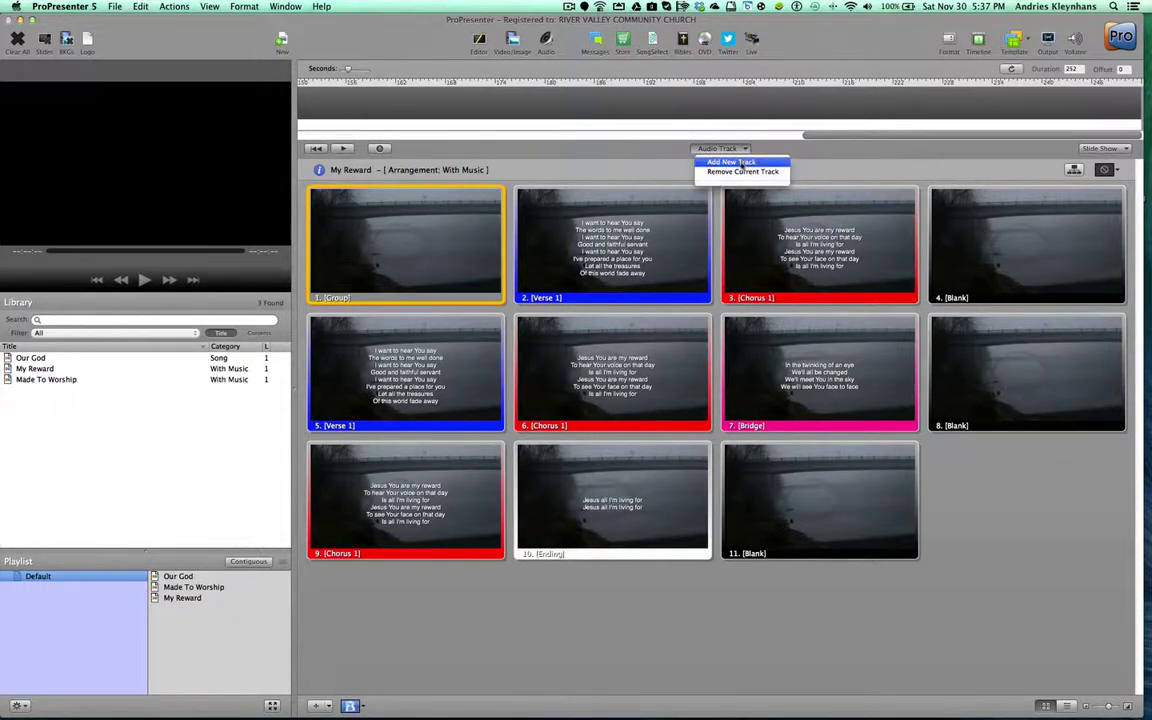
left_click(740, 162)
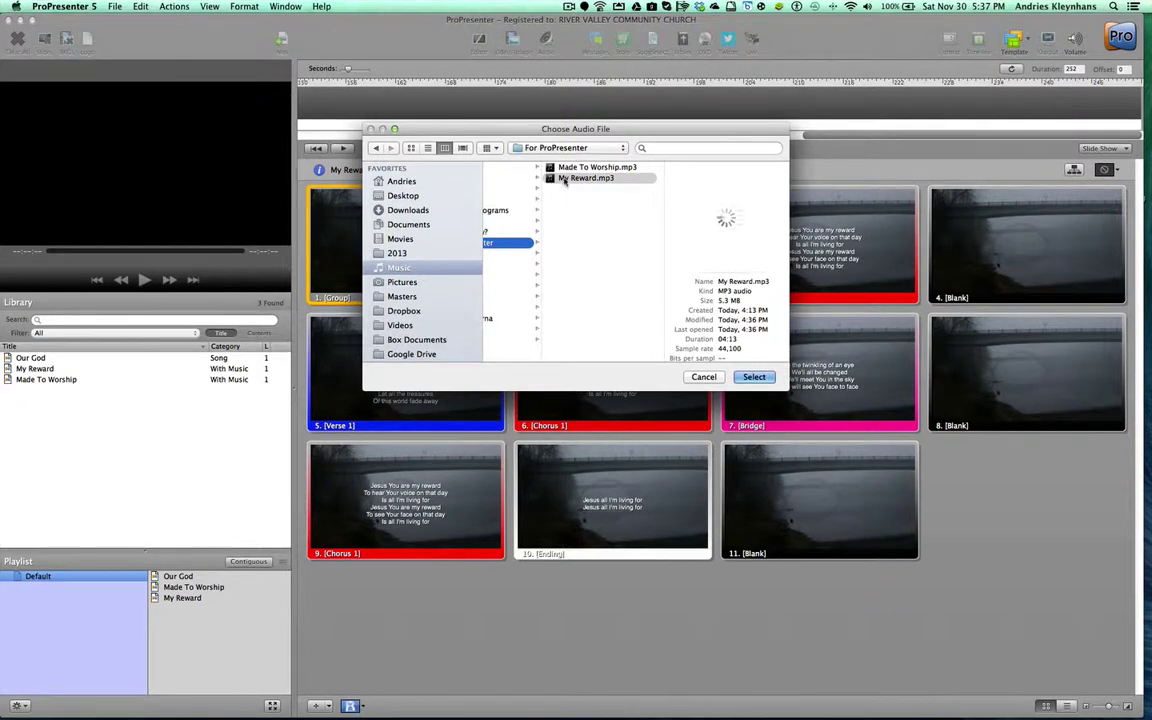
left_click(565, 178)
left_click(757, 378)
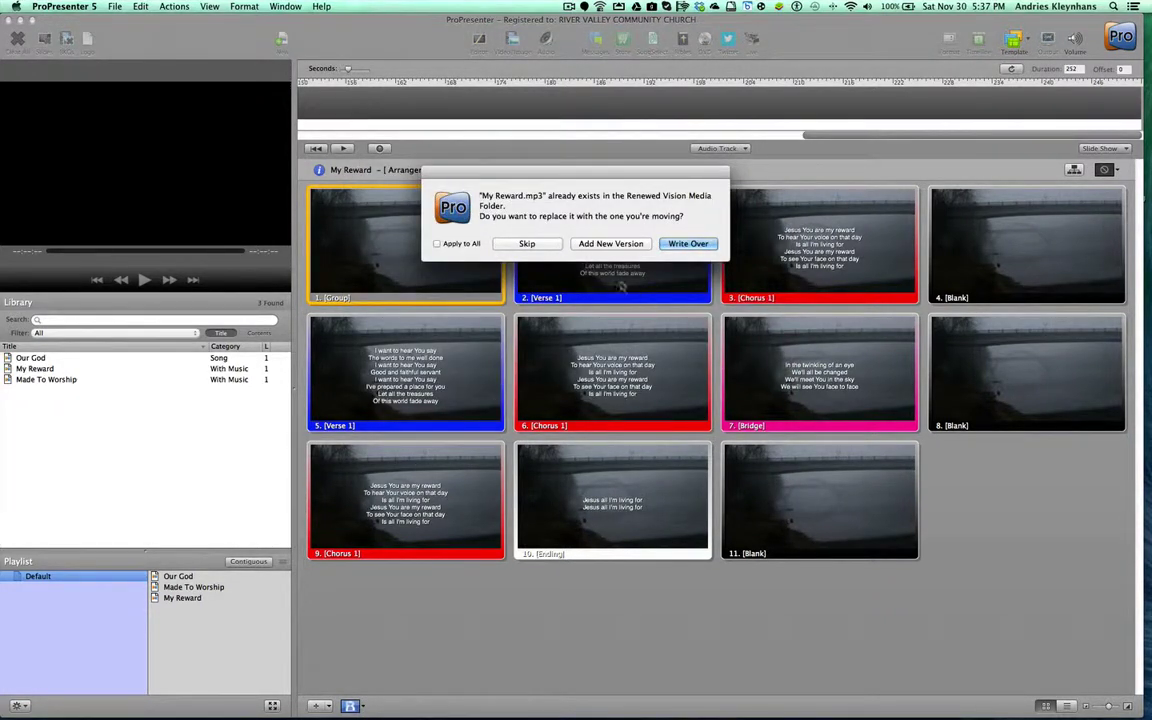
left_click(689, 244)
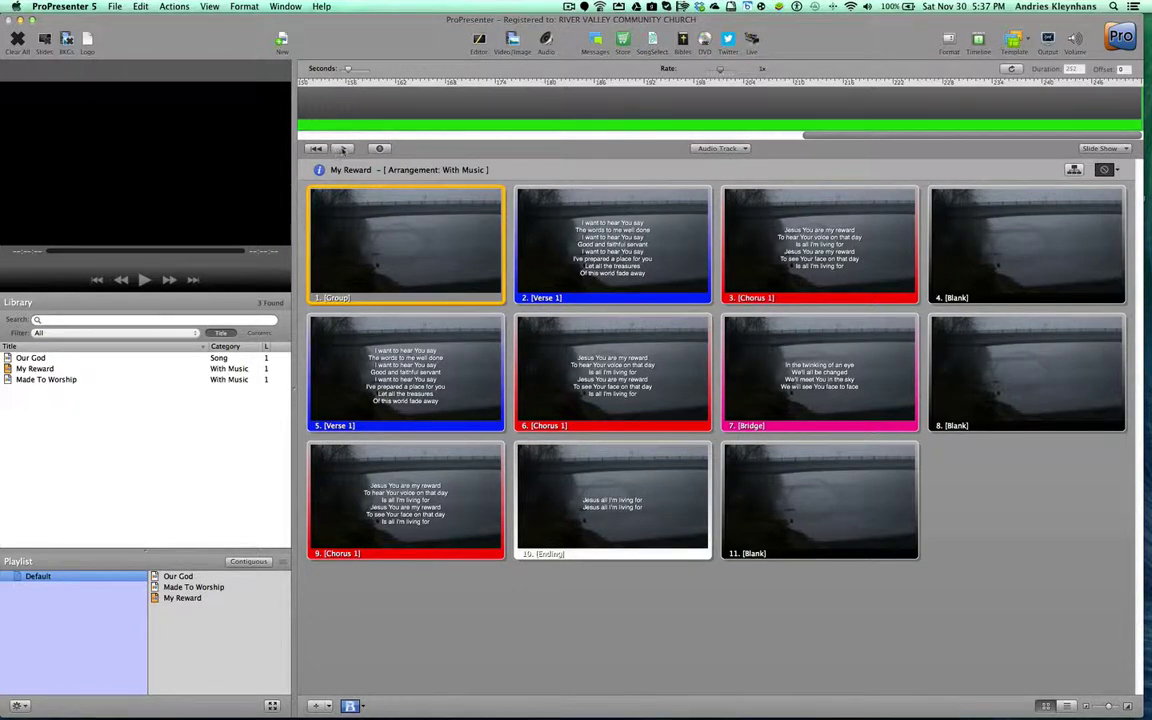
left_click(342, 148)
left_click(318, 148)
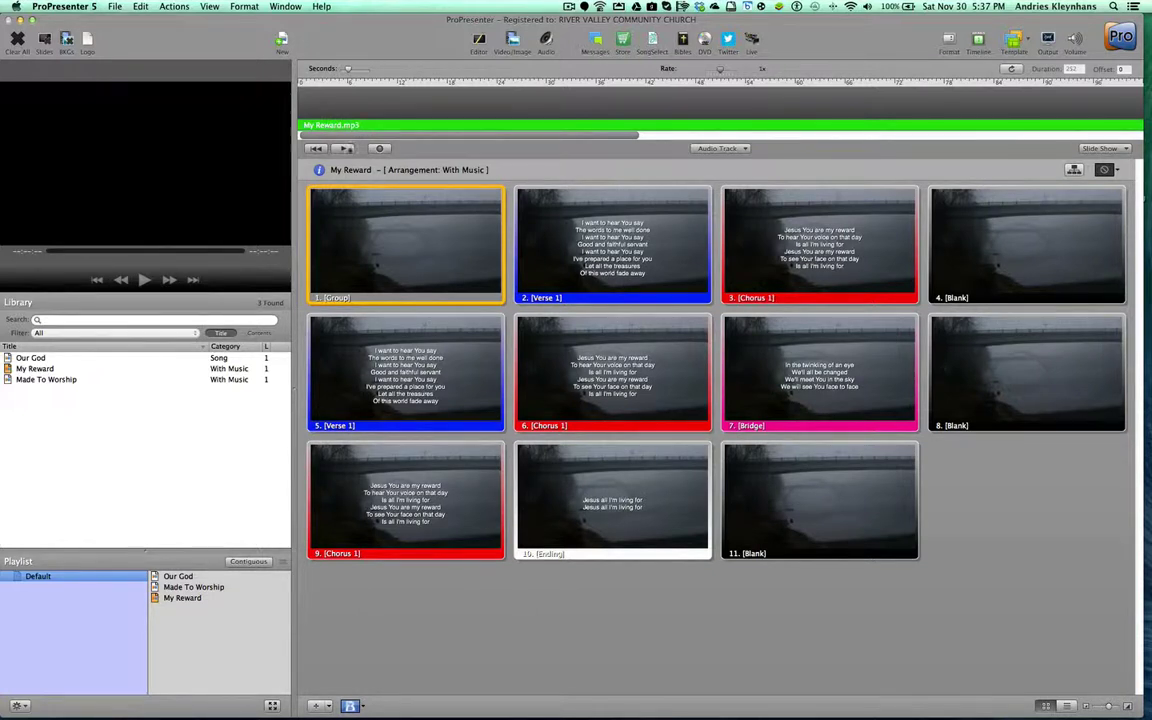
left_click(342, 148)
left_click(334, 150)
Step: Record cues for slides 1–4 (Group, Verse 1, Chorus 1, Blank) in time with My Reward.mp3
left_click(379, 148)
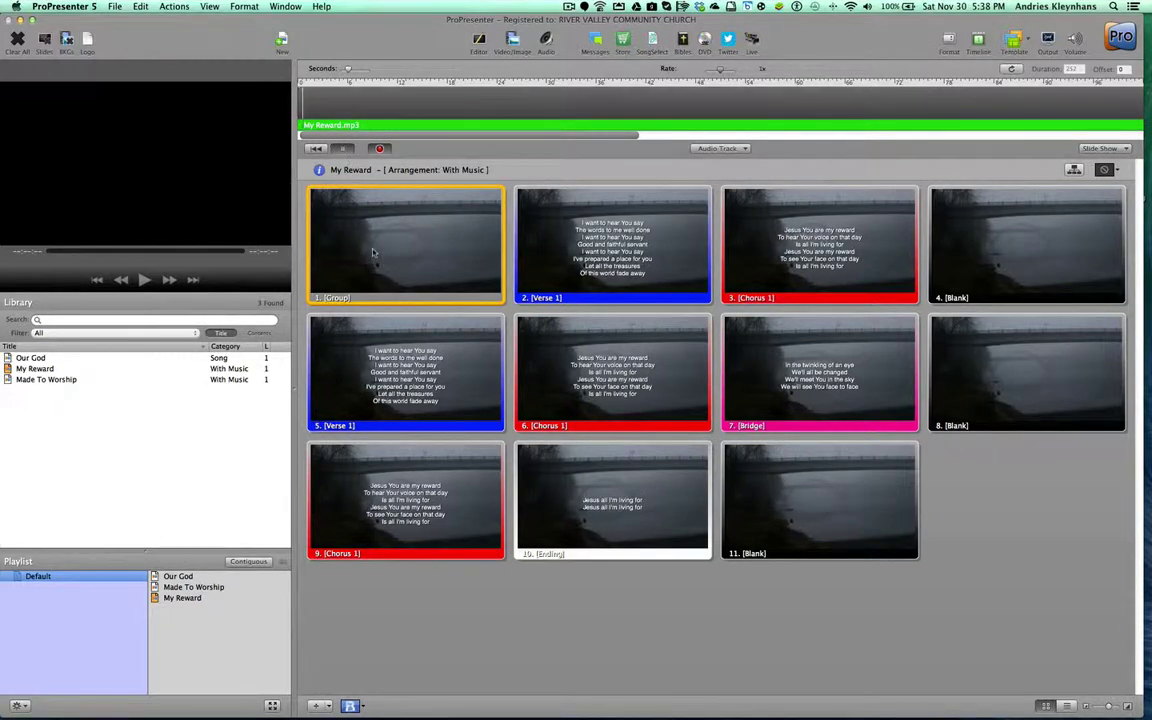
left_click(337, 233)
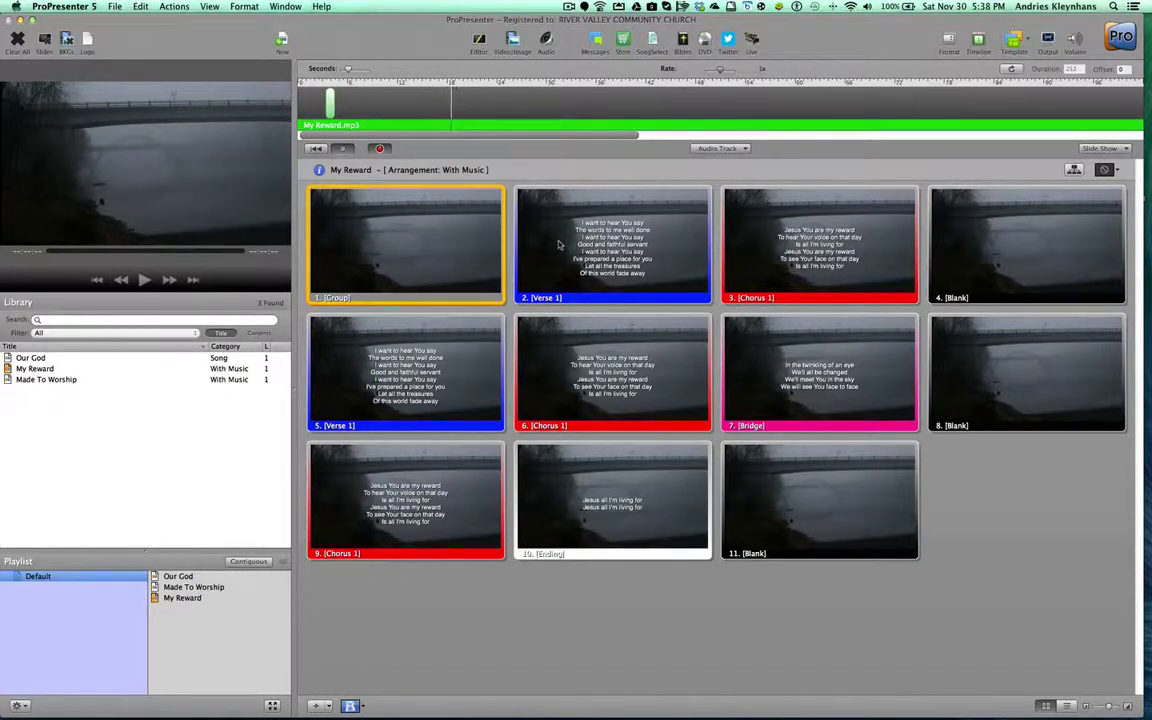
left_click(558, 246)
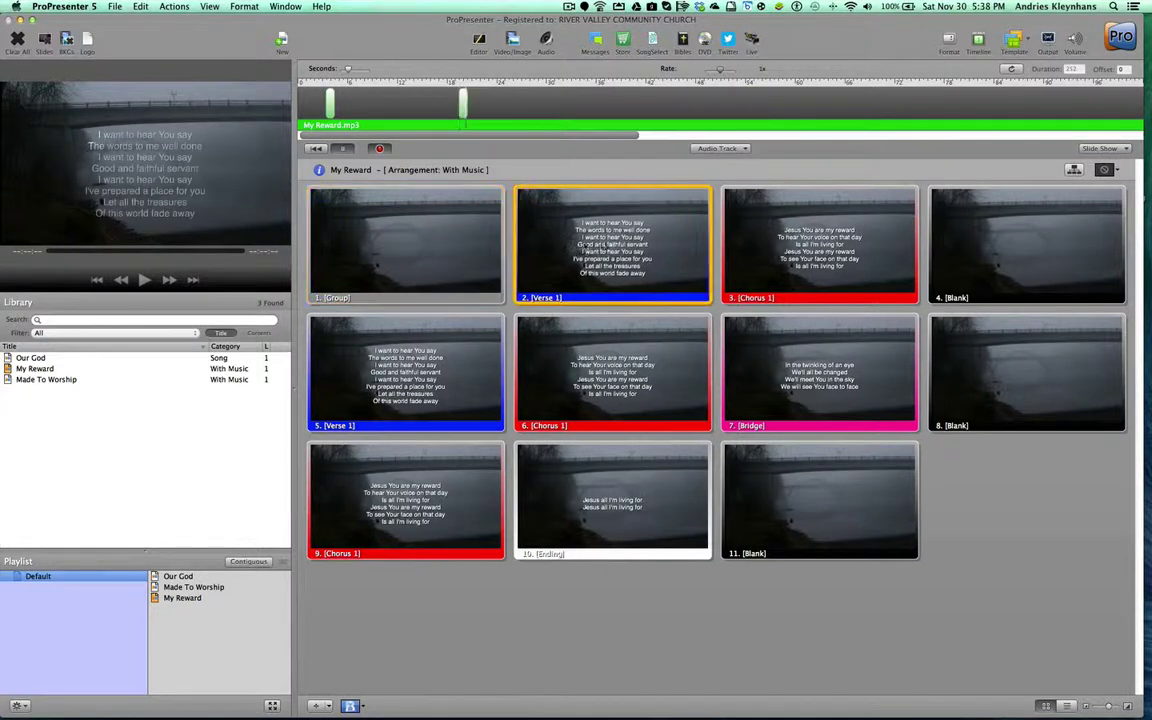
left_click(777, 244)
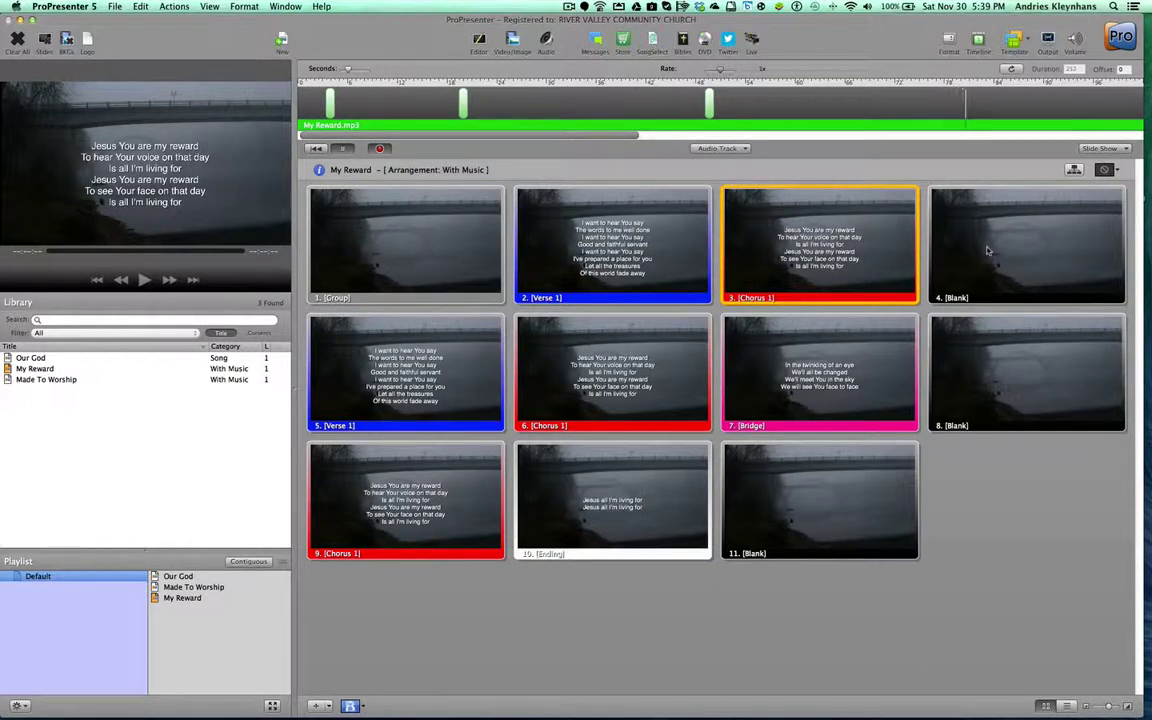
left_click(987, 252)
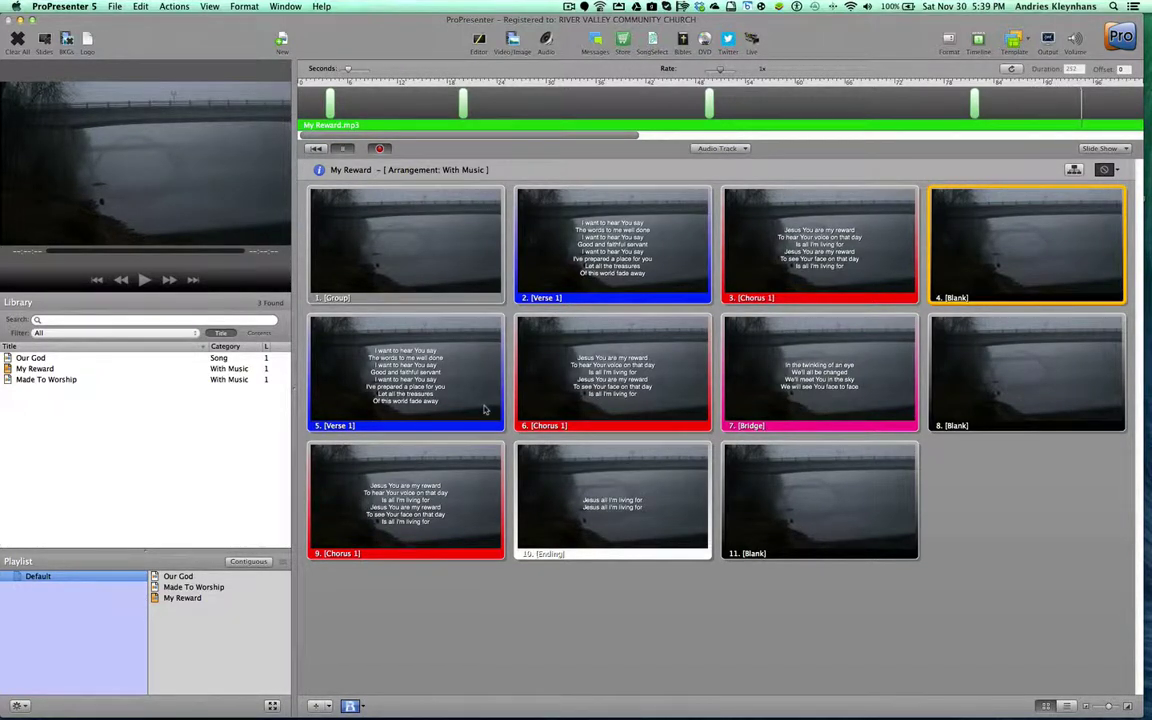
Step: Cue slides 5–8 (Verse 1, Chorus 1, Bridge, Blank) at their matching points in the music
left_click(470, 400)
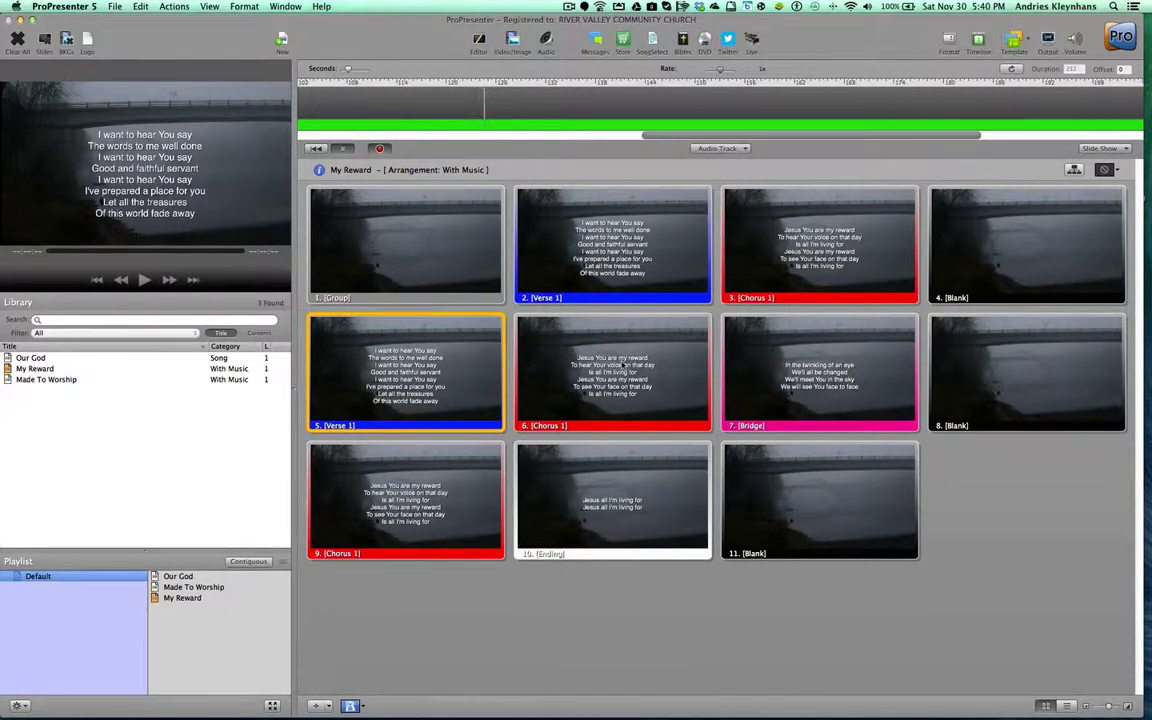
left_click(622, 367)
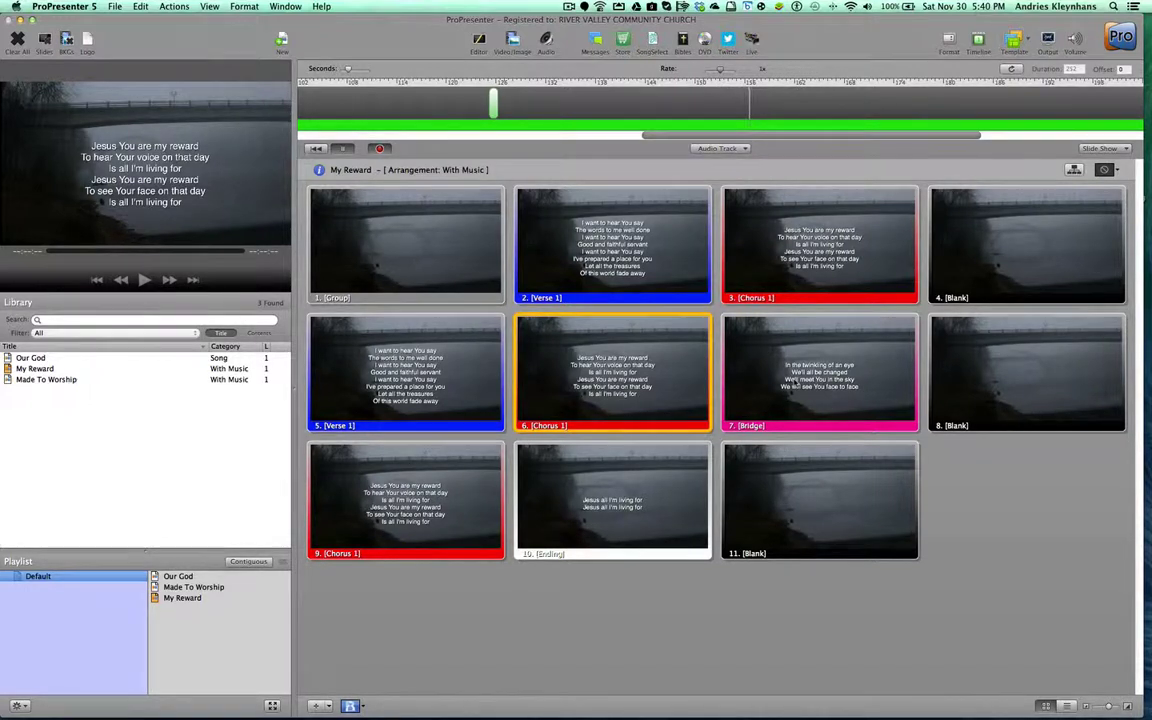
left_click(794, 384)
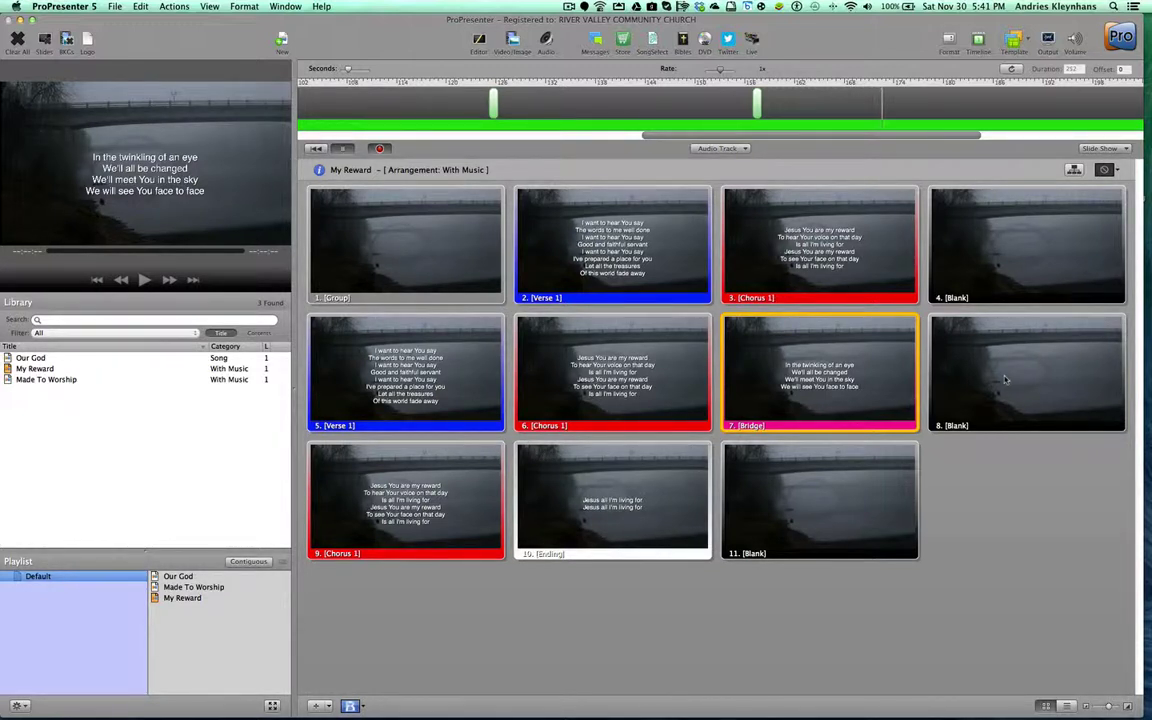
left_click(1006, 379)
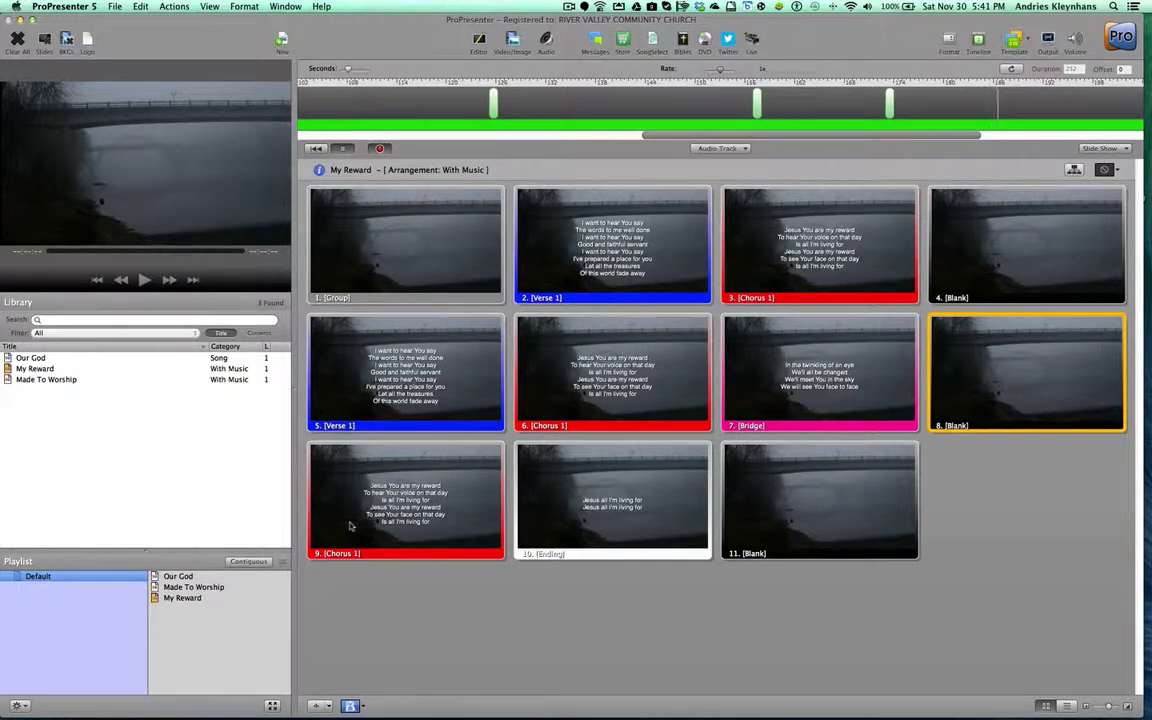
Step: Cue slides 9–11 (Chorus 1, Ending, Blank), then stop the timeline recording
left_click(350, 526)
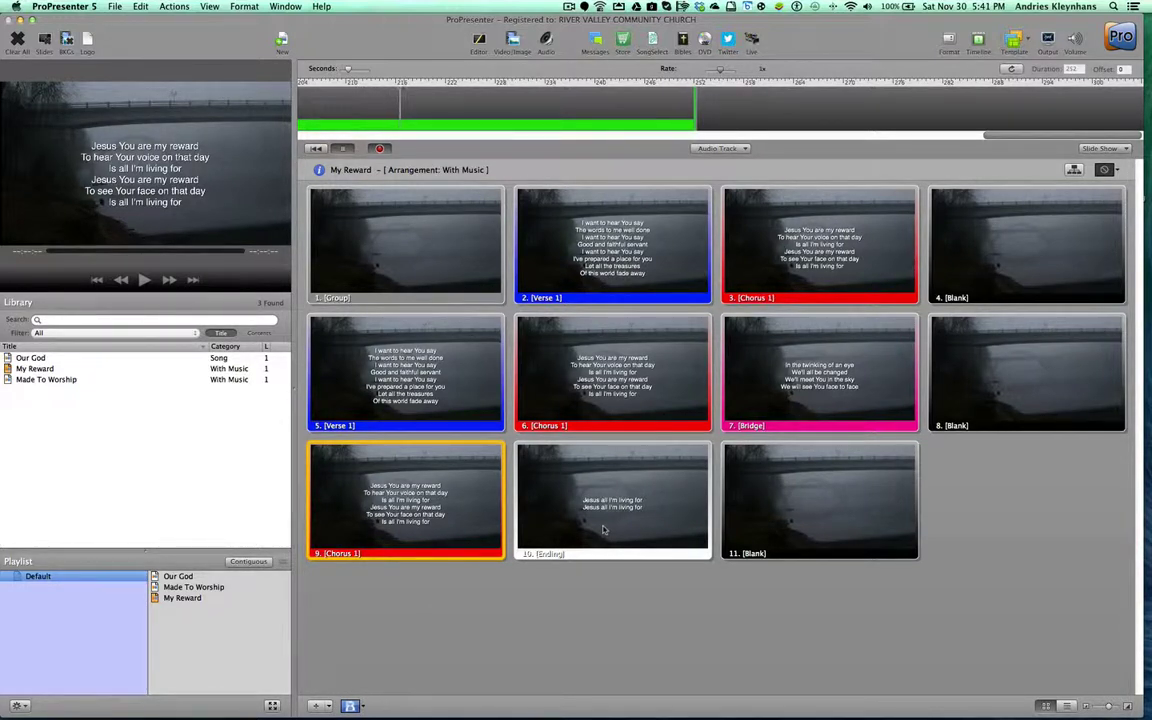
left_click(603, 530)
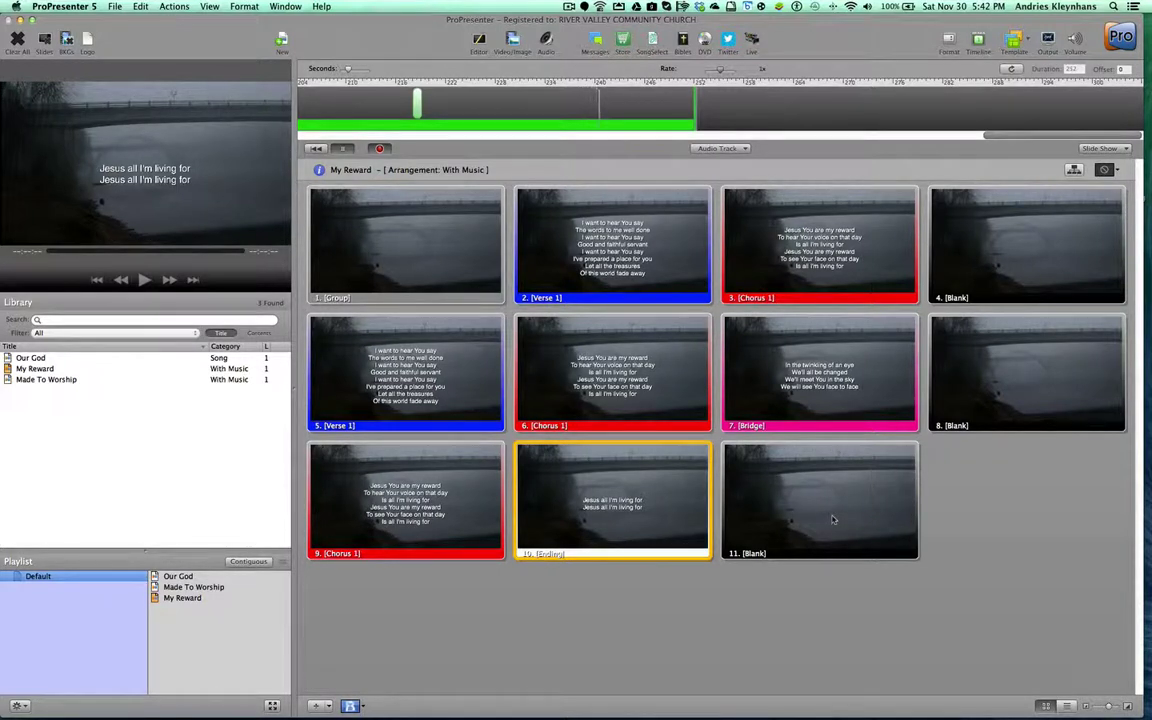
left_click(831, 519)
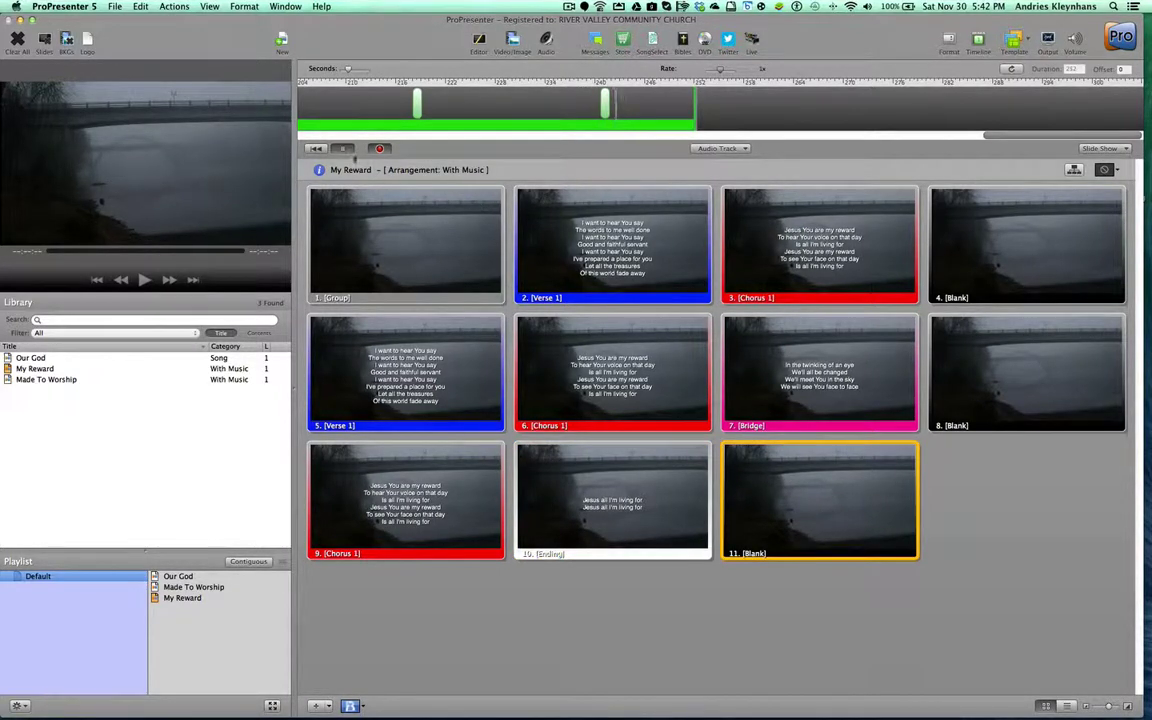
left_click(337, 148)
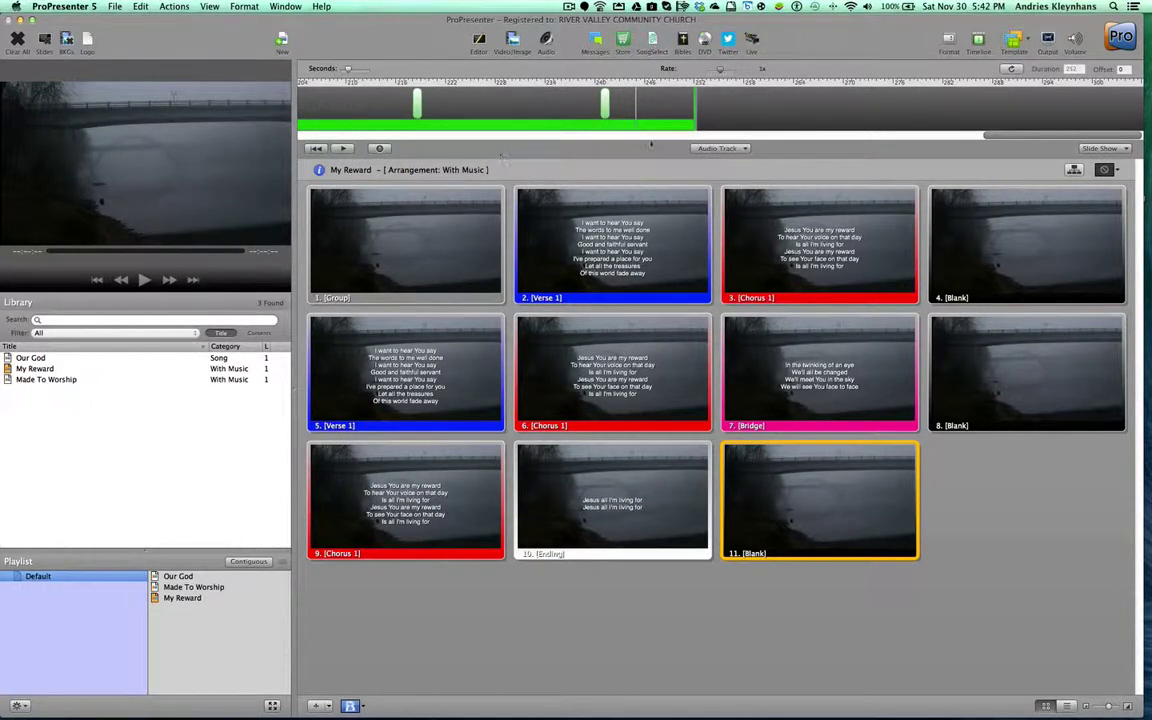
Step: Drag the first cue marker to the very beginning of the My Reward.mp3 track
left_click_drag(1029, 134, 295, 126)
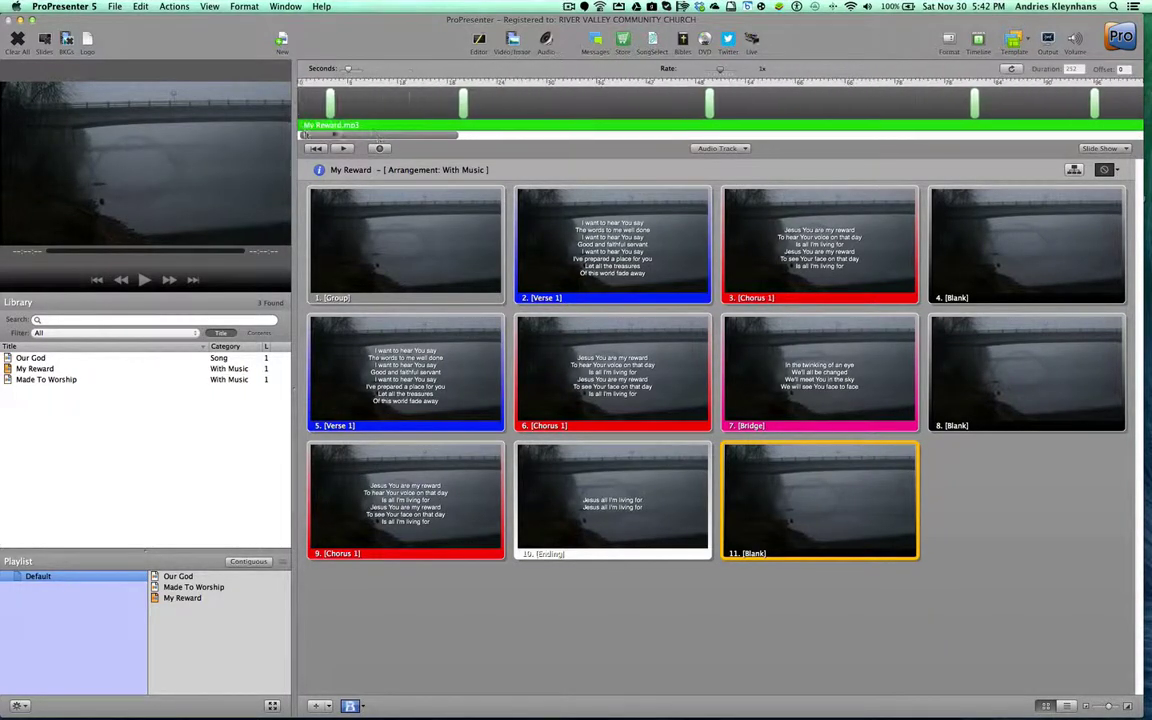
left_click(328, 100)
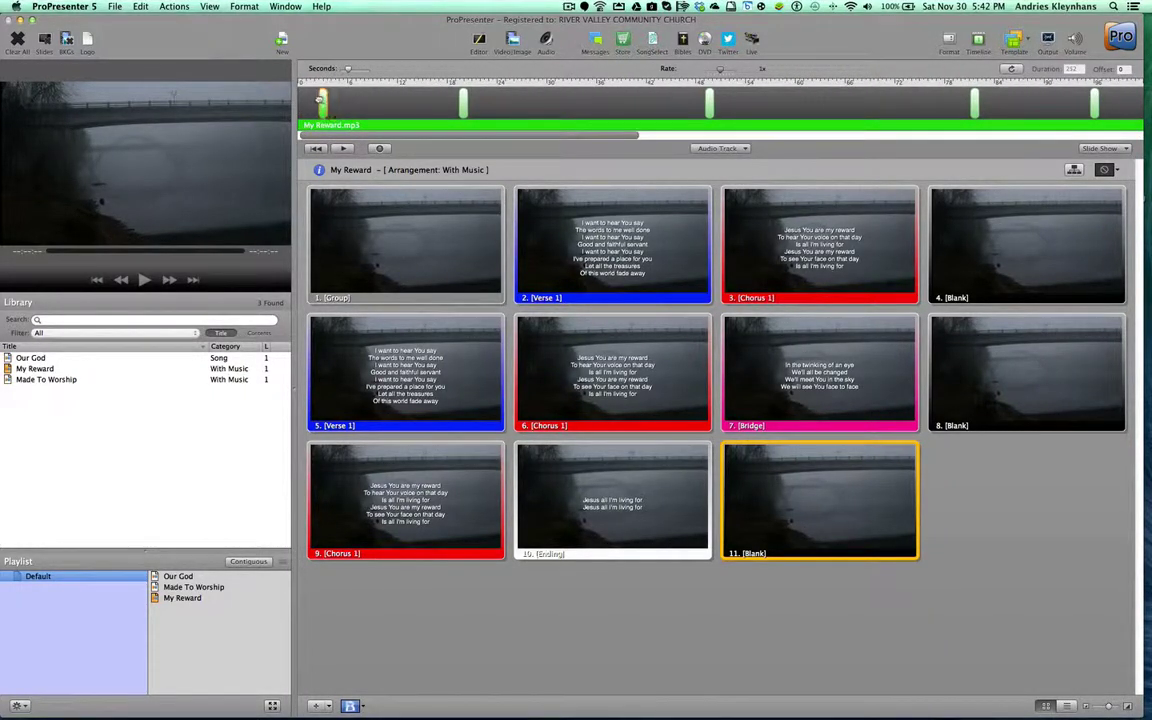
left_click_drag(320, 99, 305, 99)
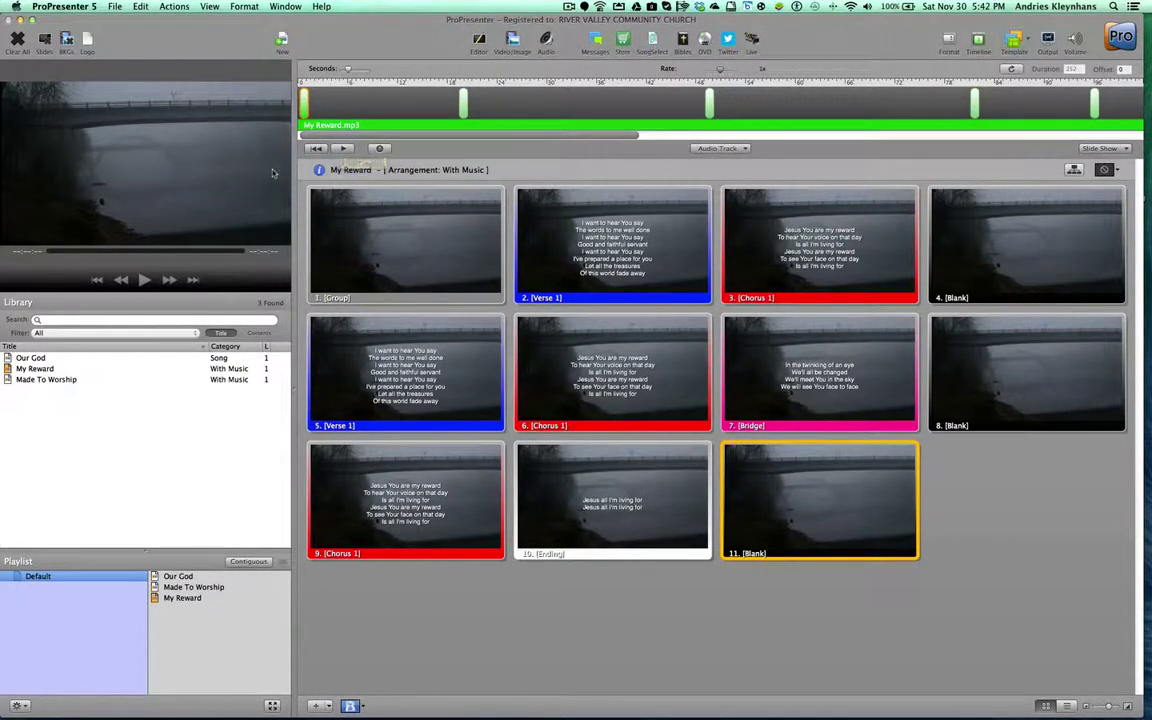
Step: Save the timeline, replay it from a cleared output, and pull one cue slightly earlier
key("super+s")
left_click(346, 149)
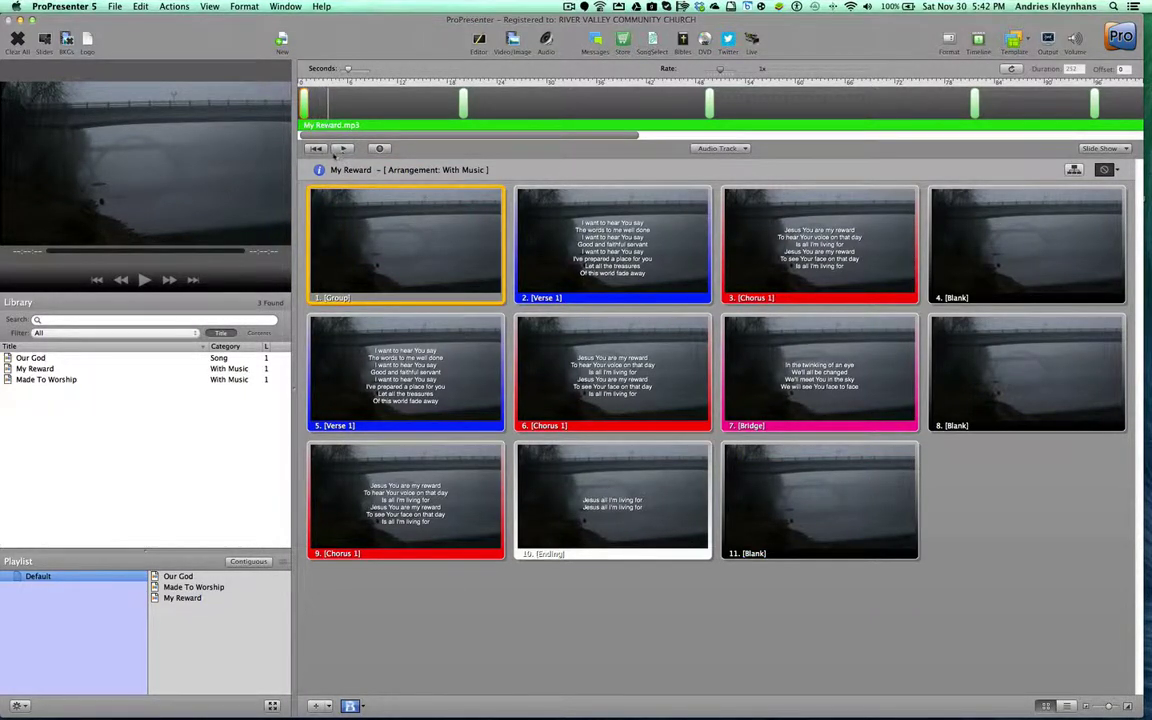
left_click(17, 38)
left_click(342, 148)
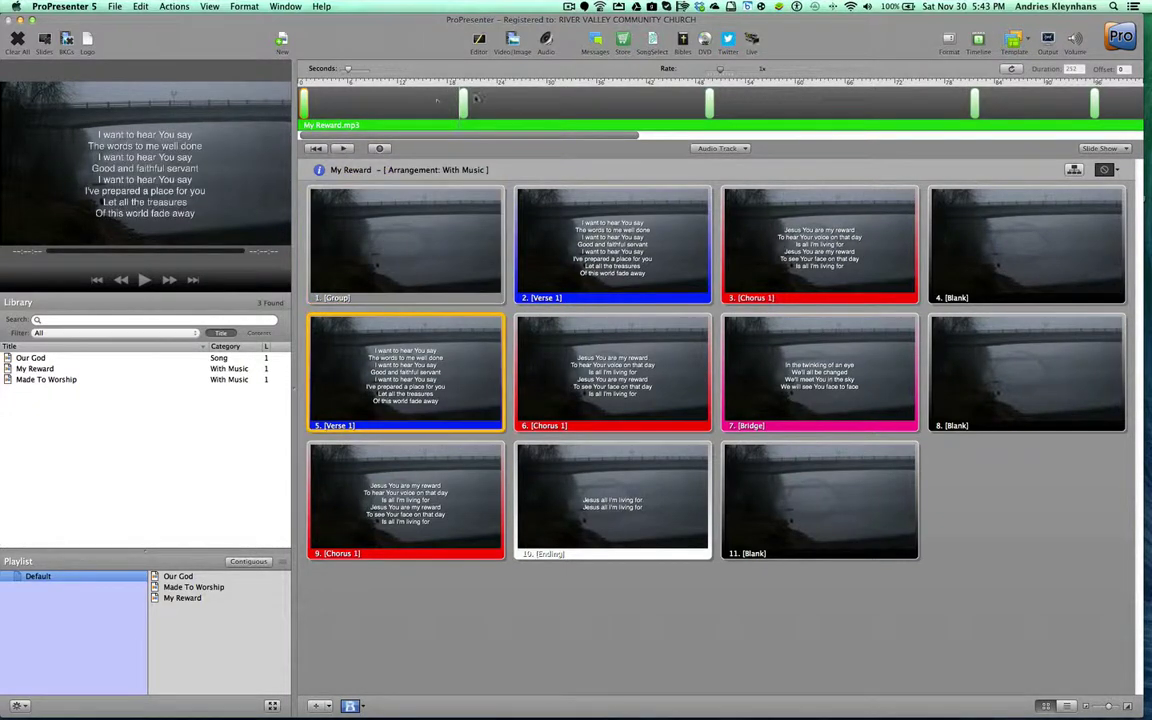
left_click_drag(465, 103, 449, 102)
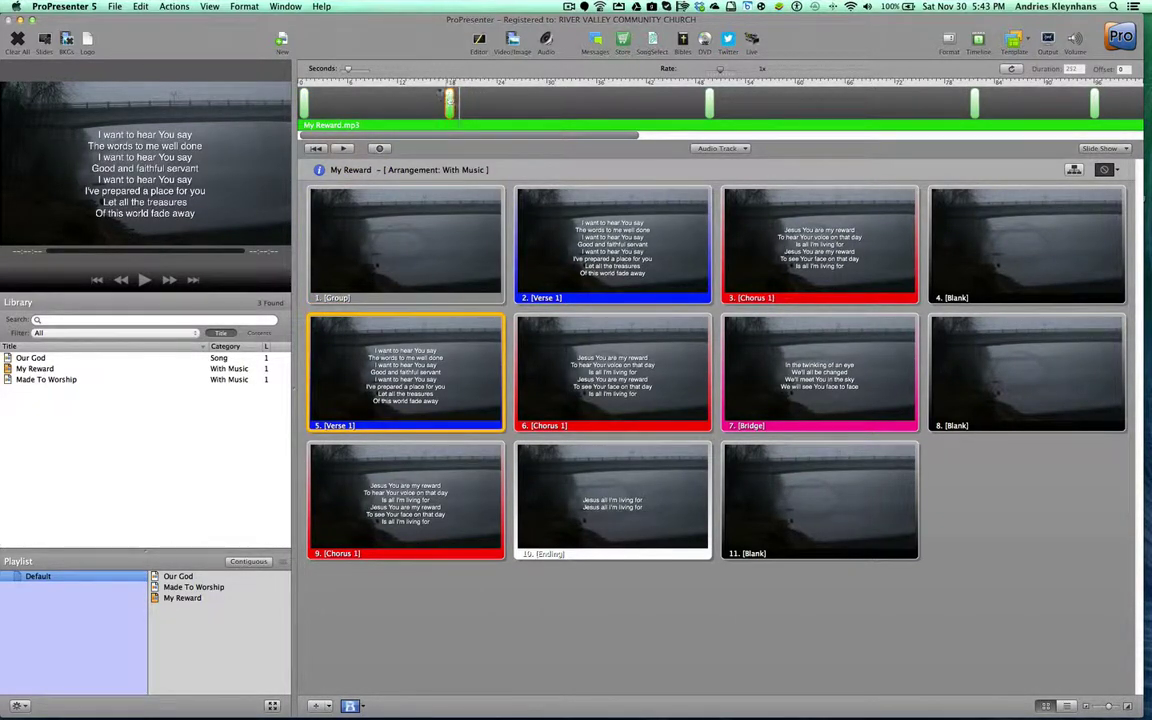
Step: Preview the opening Group cue by positioning the playhead and playing the MP3
left_click(401, 83)
left_click(416, 84)
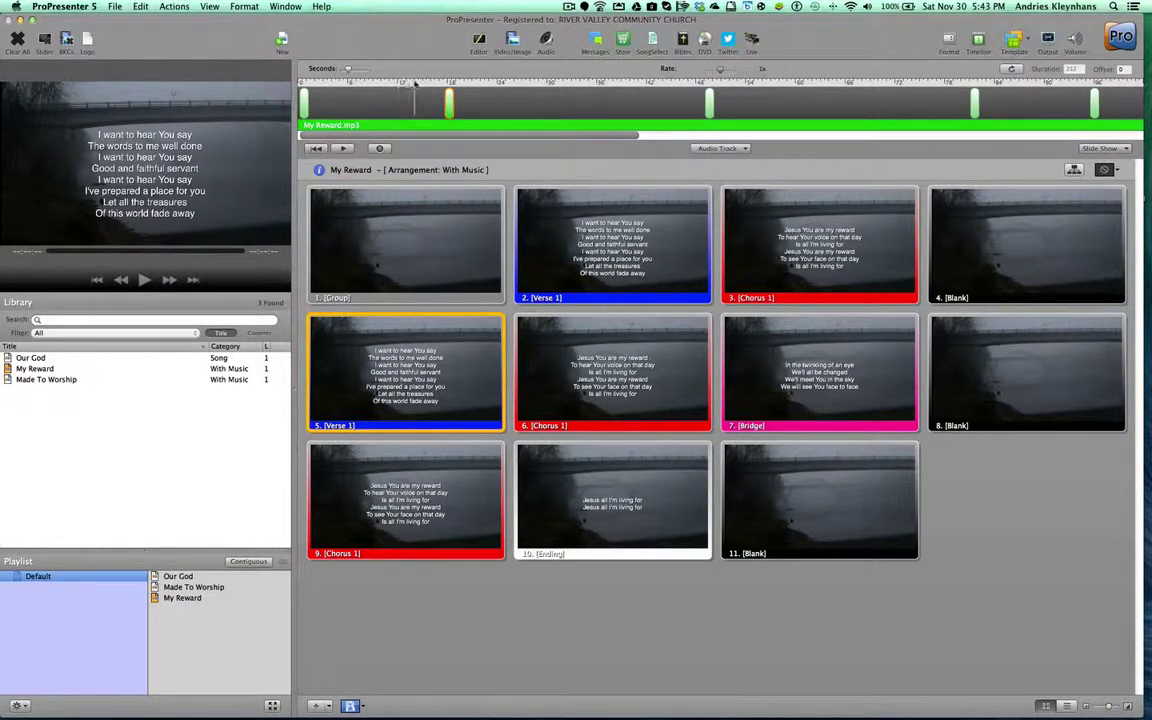
left_click(397, 239)
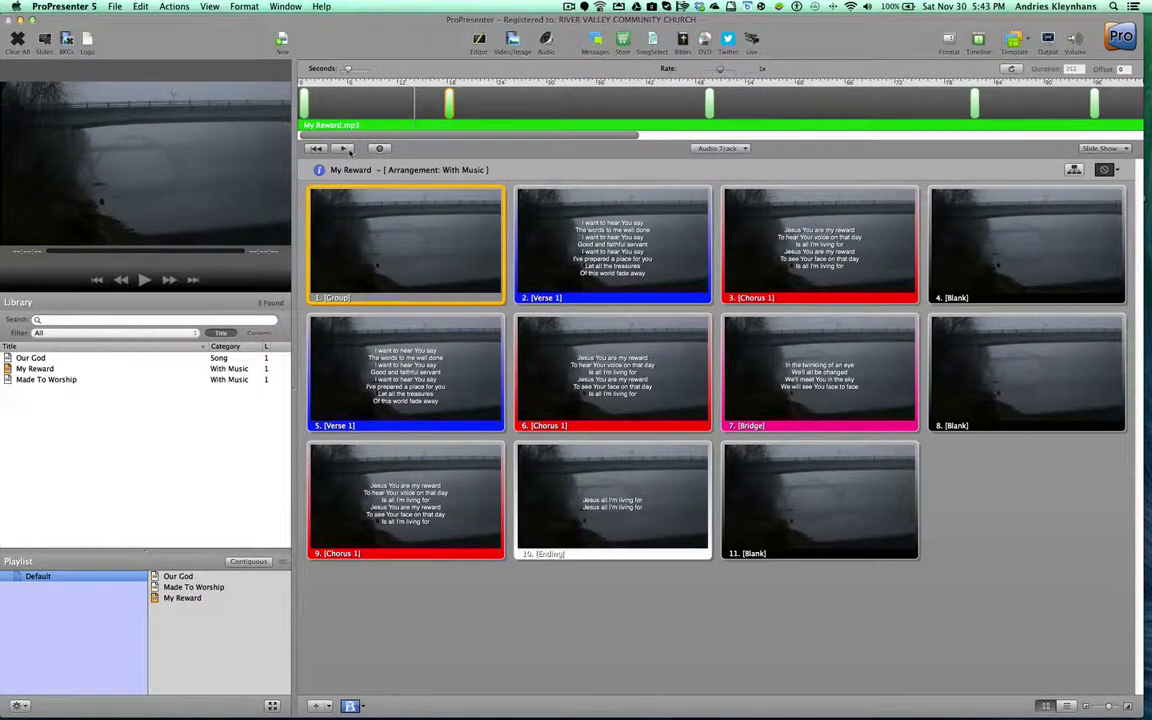
left_click(345, 149)
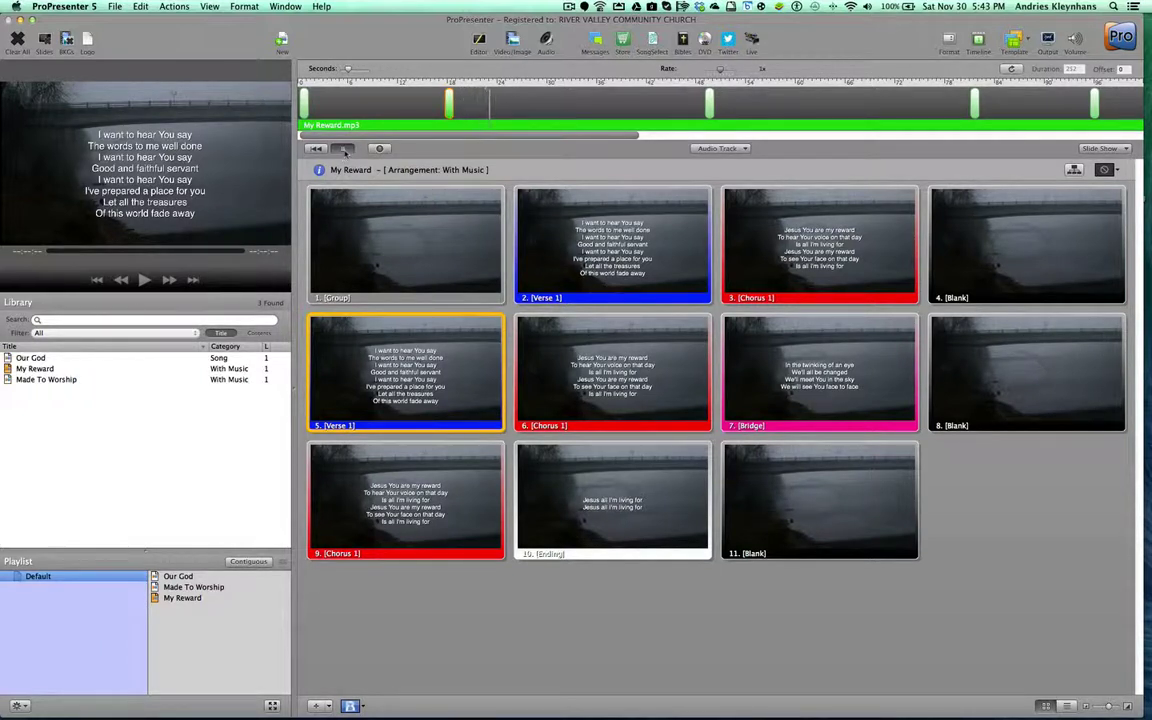
left_click(343, 148)
Step: Preview the Verse 1 cue, replaying from a few seconds before it with Verse 1 live
left_click_drag(492, 88, 689, 85)
left_click(343, 148)
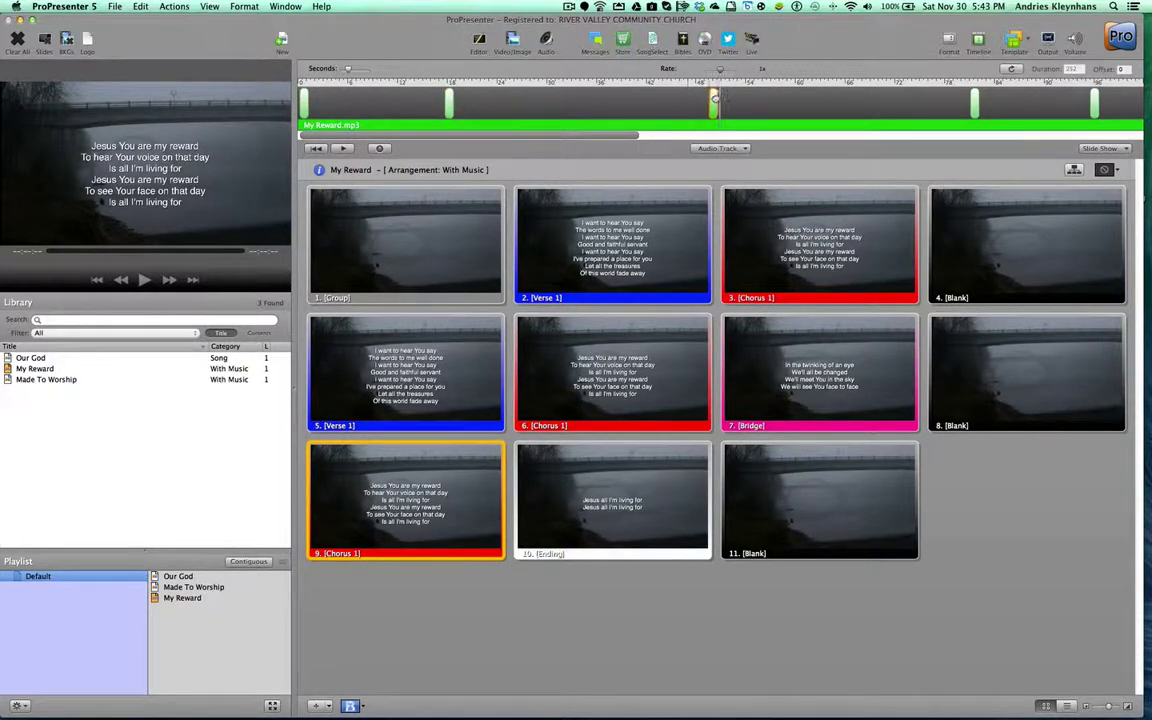
left_click(660, 97)
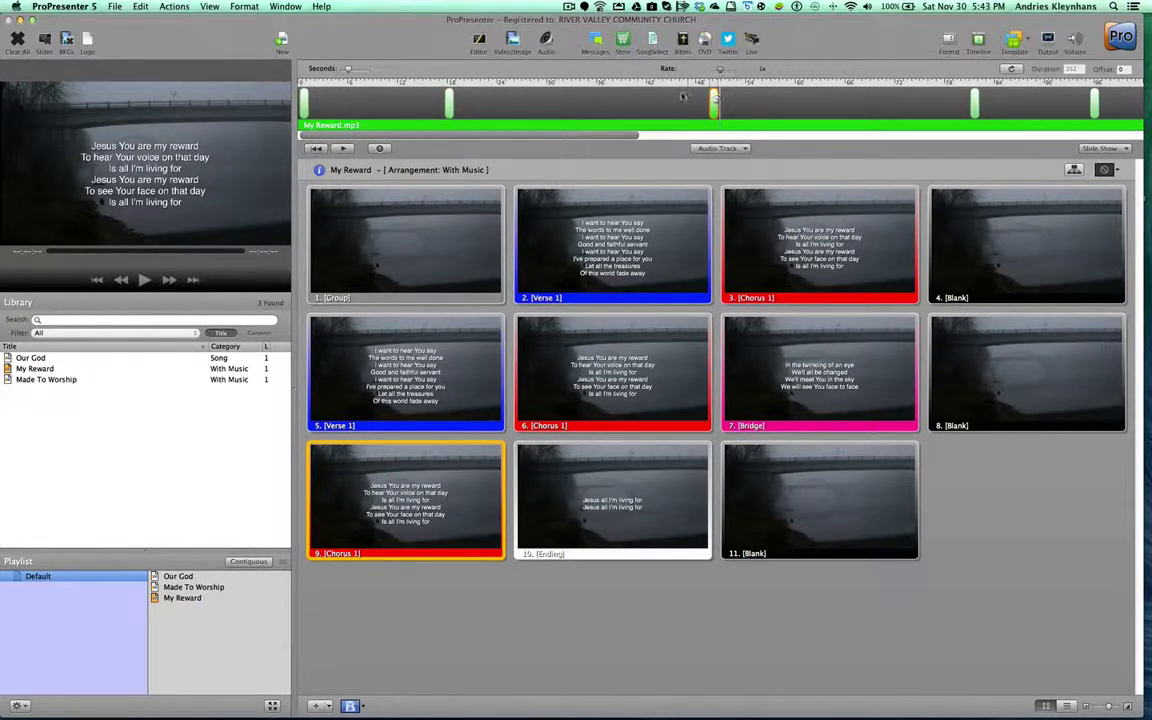
left_click(621, 238)
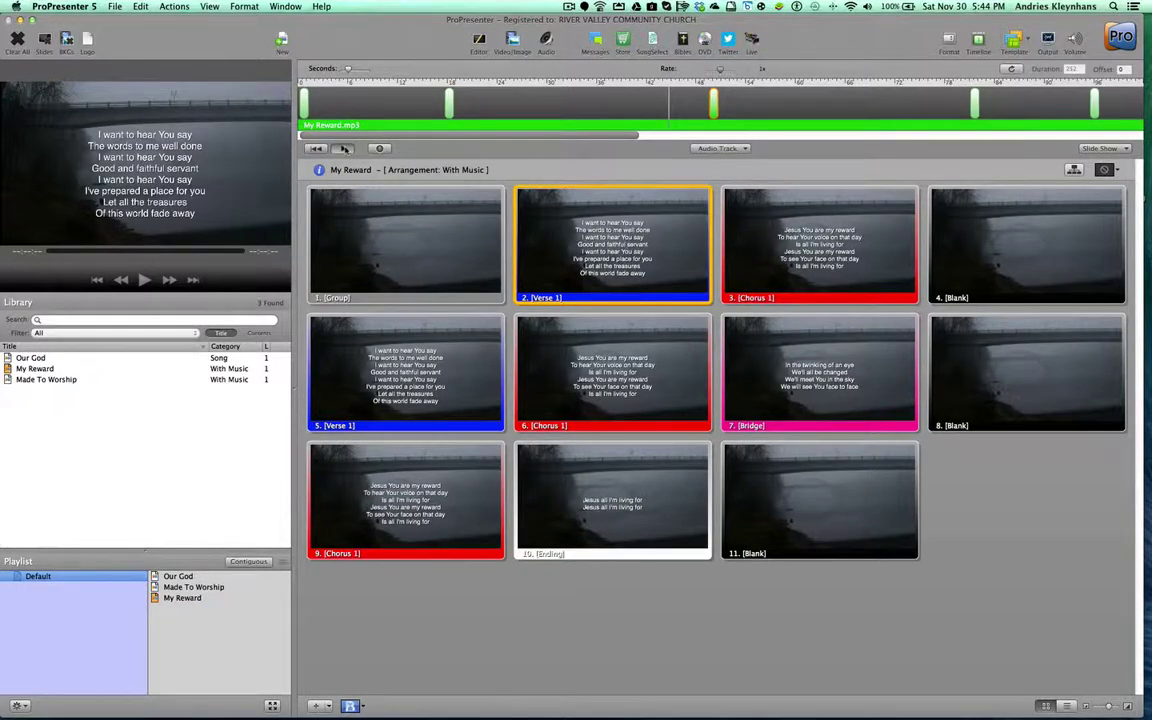
left_click(345, 149)
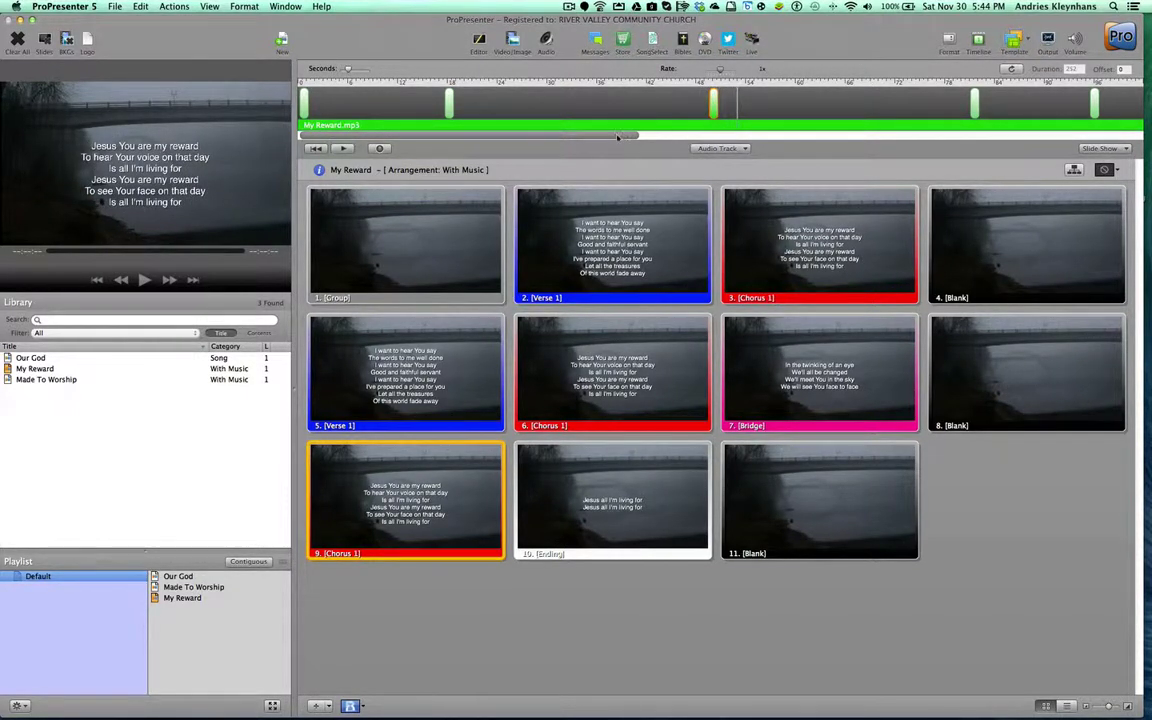
Step: Pull the chorus cue slightly earlier, then replay from just before it with Chorus 1 live
left_click_drag(618, 136, 727, 131)
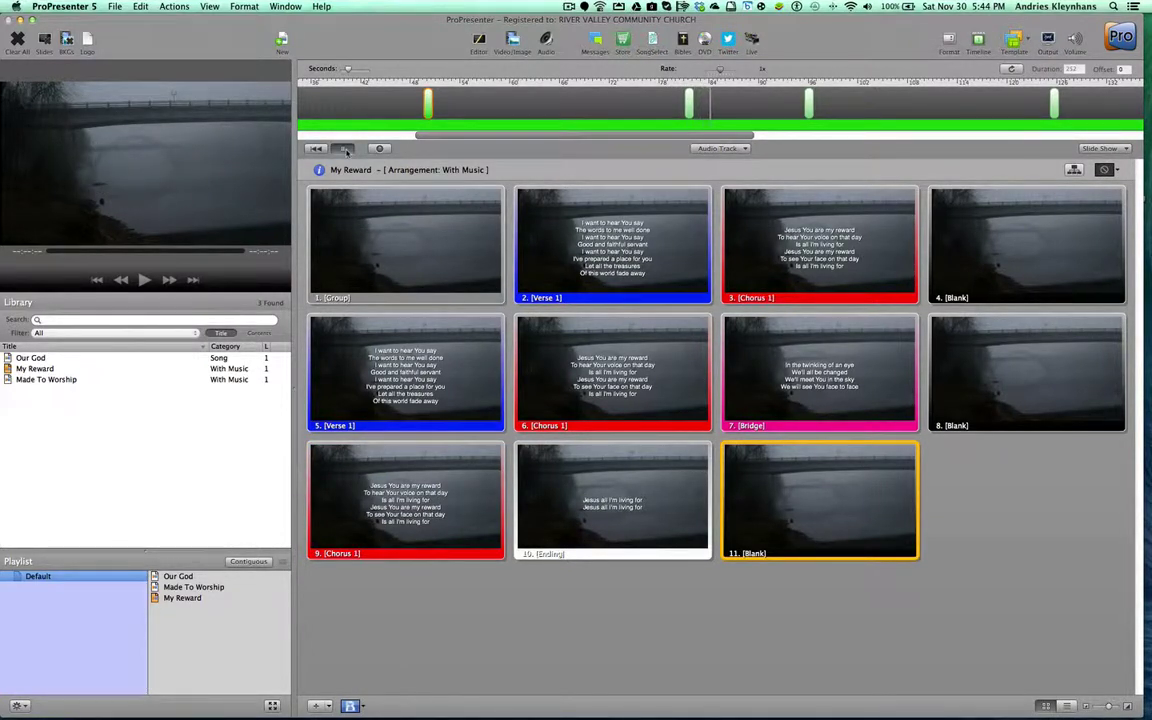
left_click(347, 150)
left_click_drag(689, 108, 677, 110)
left_click(847, 268)
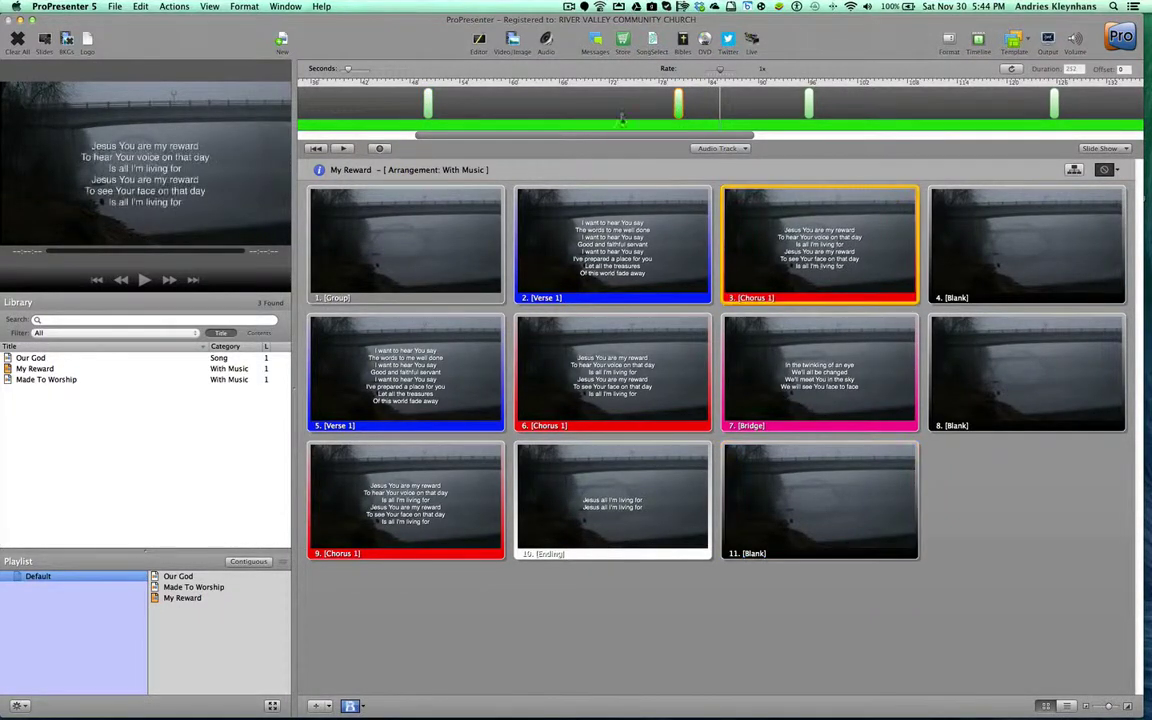
left_click(633, 95)
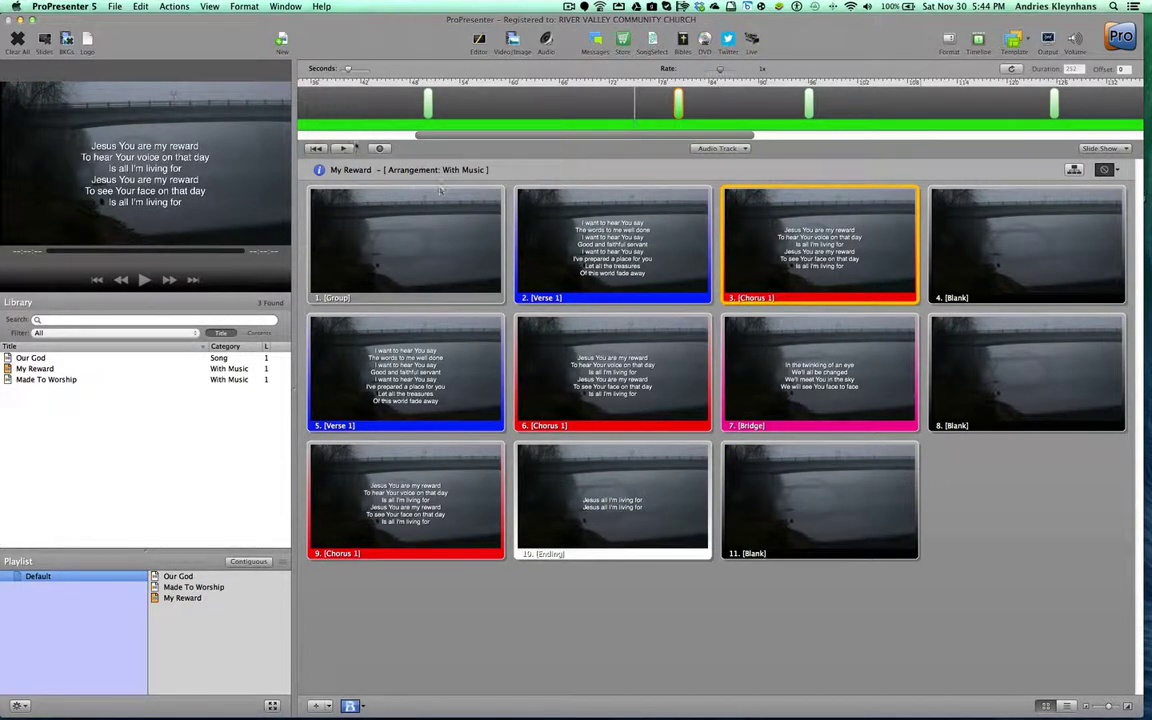
left_click(344, 148)
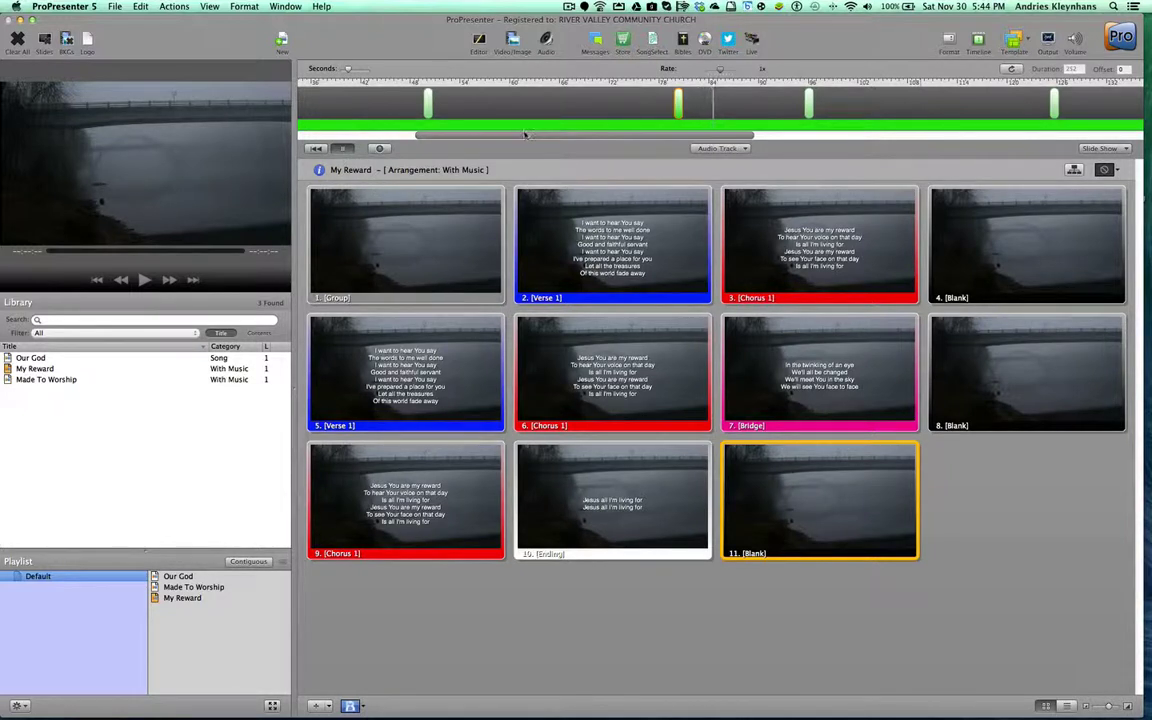
left_click_drag(533, 137, 592, 143)
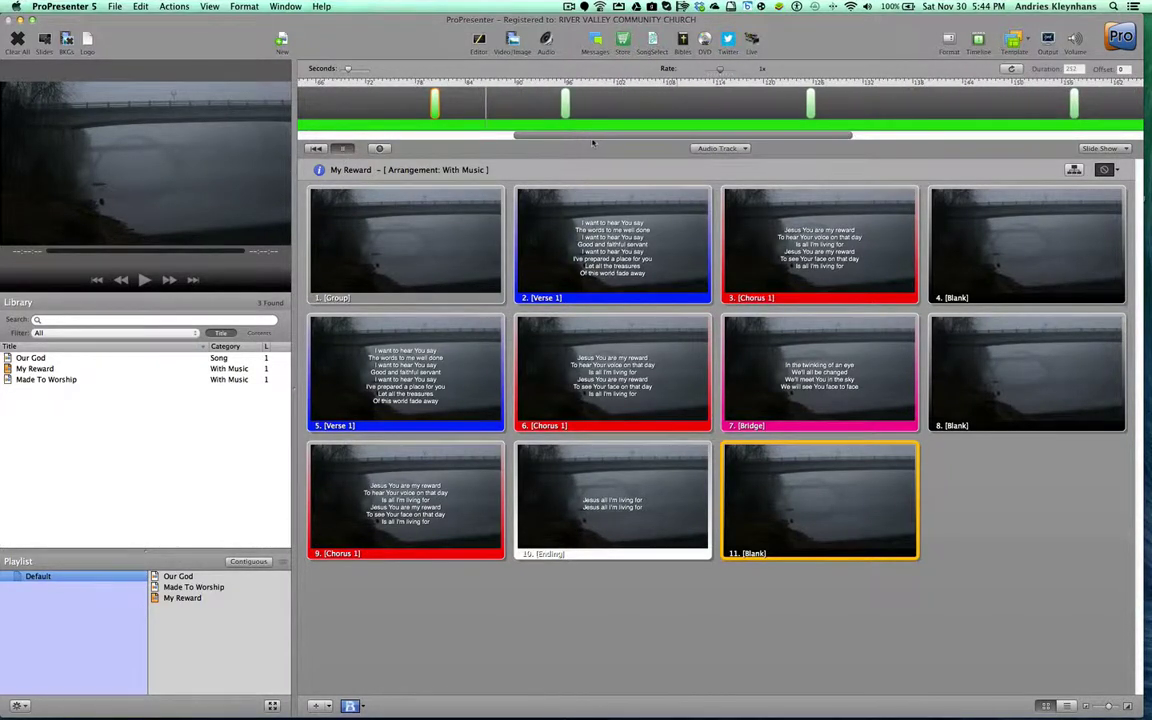
Step: Select the next cue marker and play the section with Chorus 1 live to check its timing
left_click(343, 148)
left_click(565, 103)
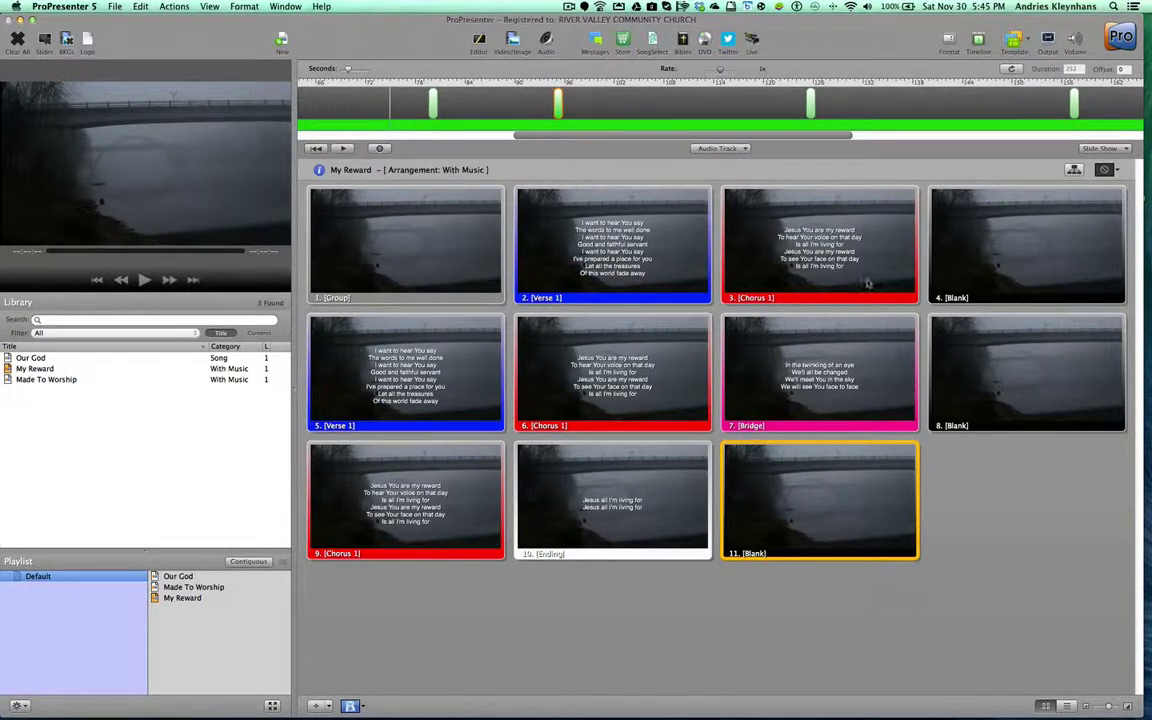
left_click(780, 242)
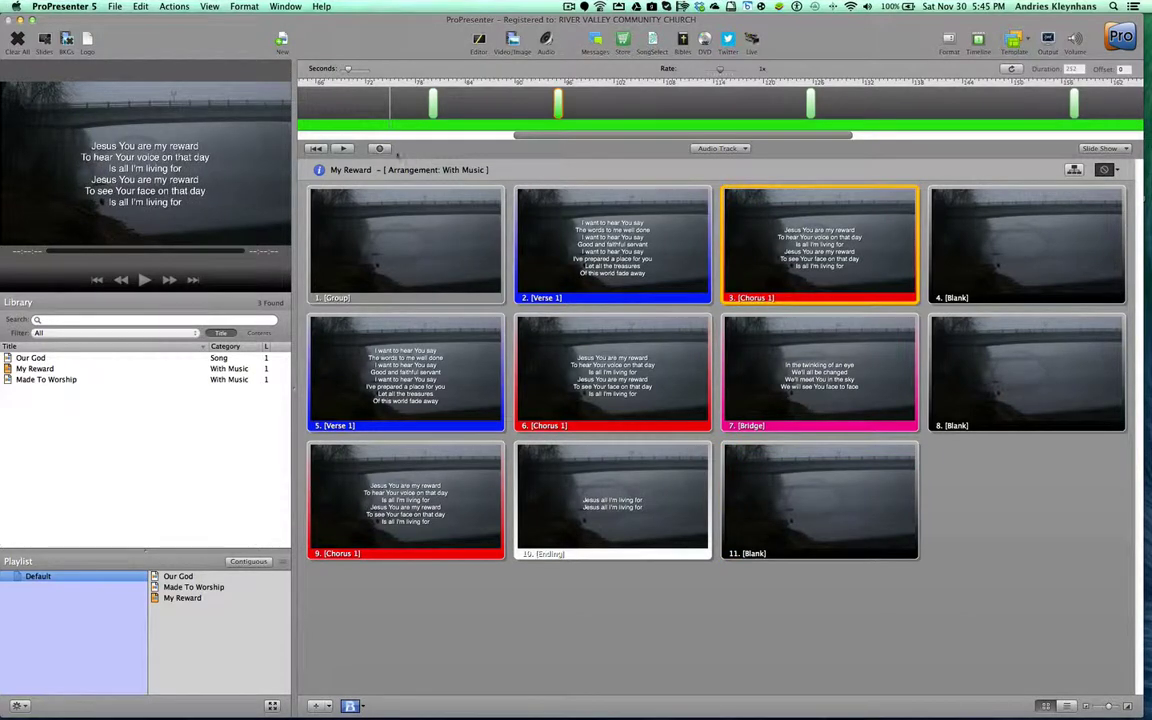
left_click(343, 148)
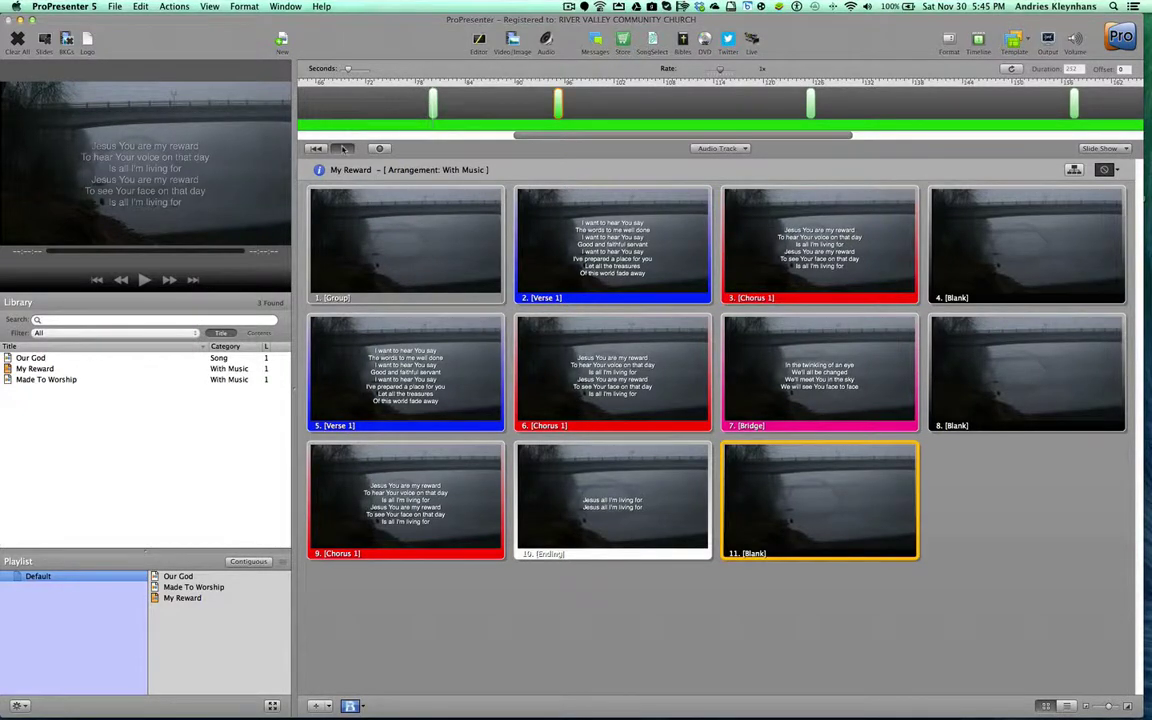
left_click(343, 148)
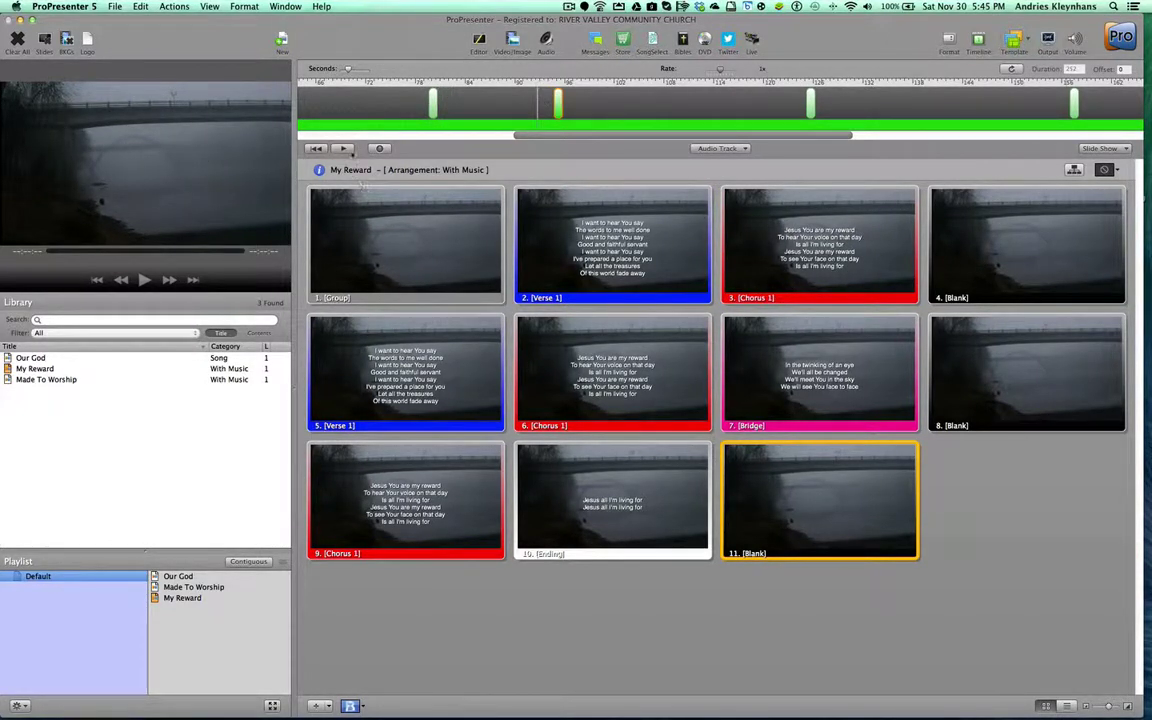
left_click(343, 148)
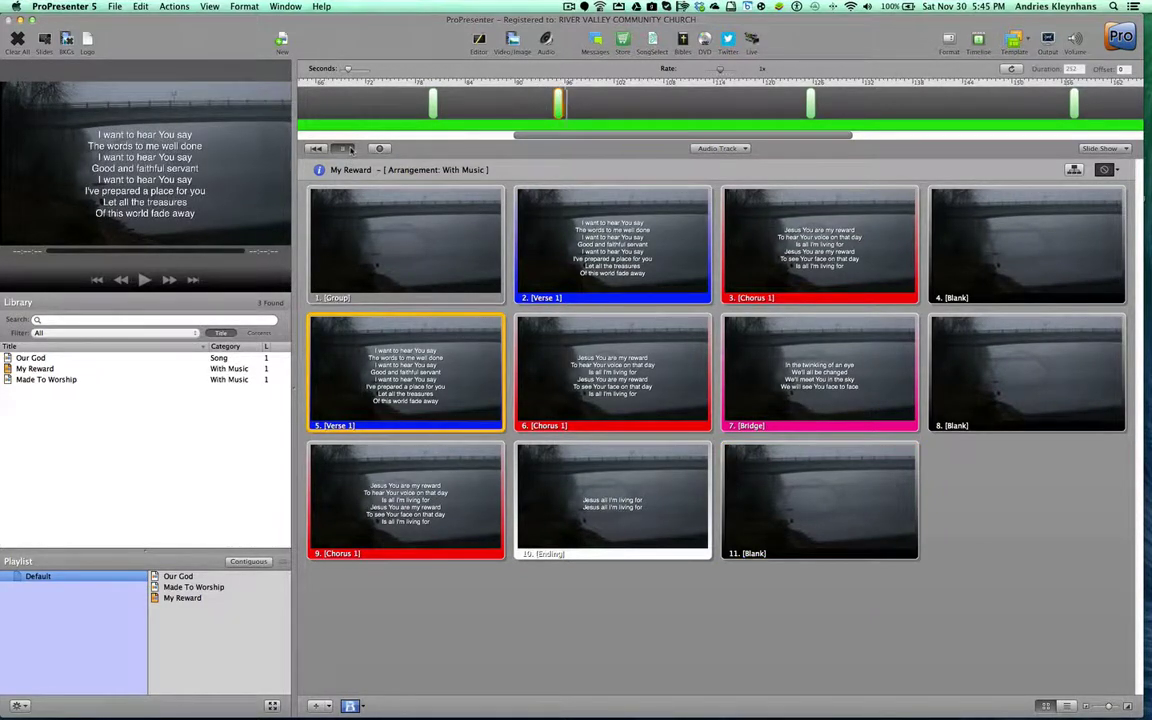
left_click(349, 148)
Step: Shift that cue slightly earlier and replay, skipping ahead through the later cues
left_click_drag(558, 100, 553, 100)
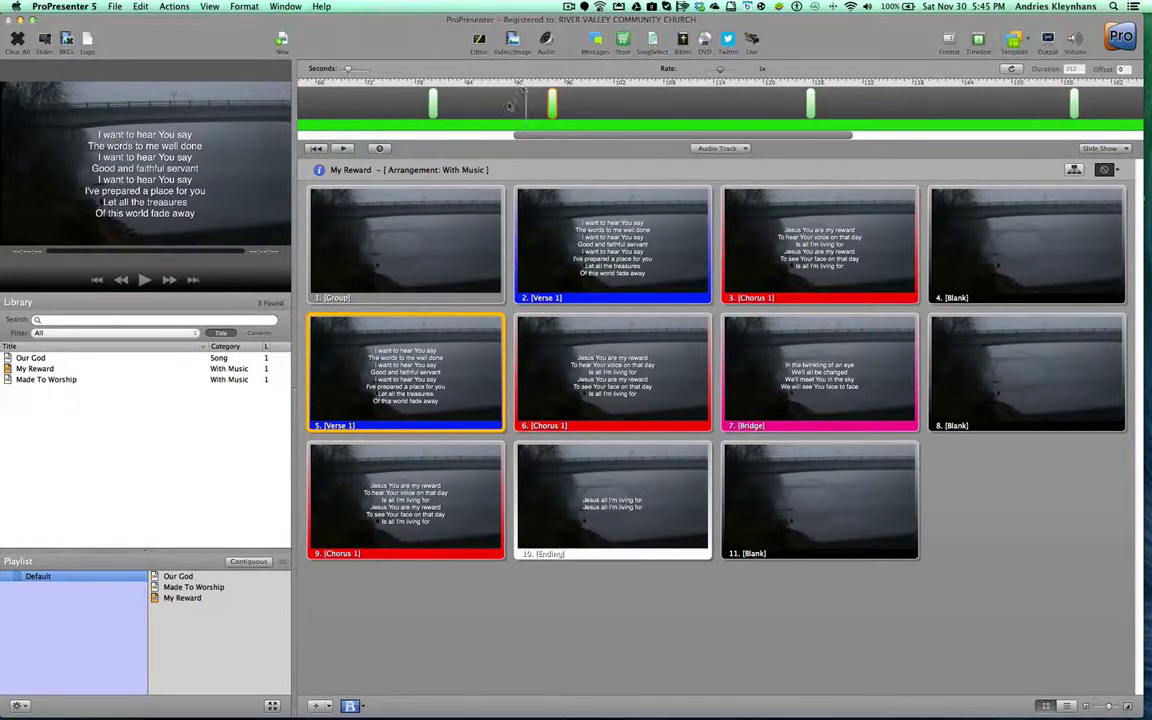
key("Left")
left_click(344, 148)
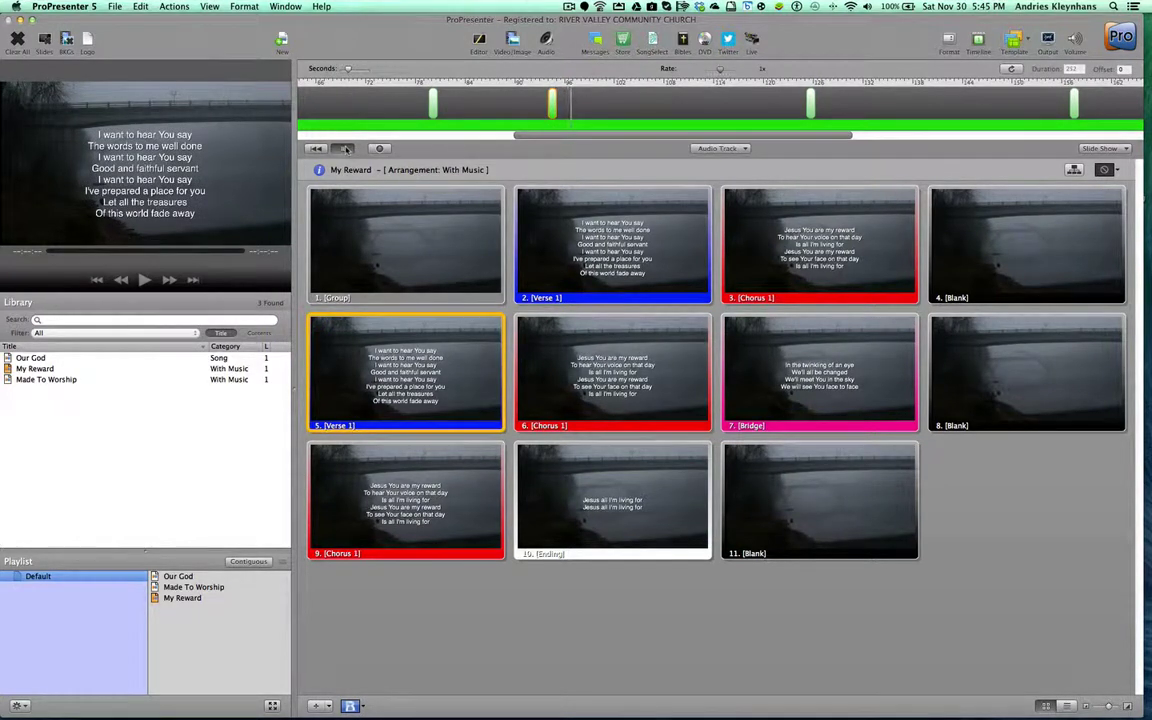
left_click(784, 86)
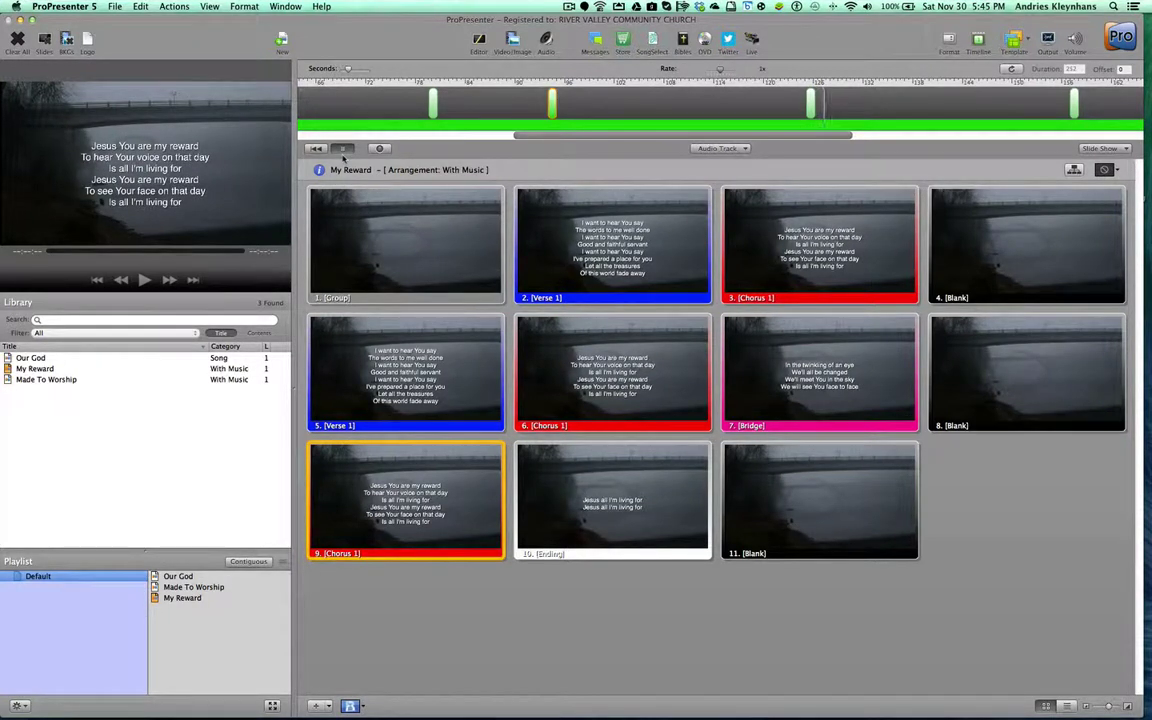
left_click(342, 149)
left_click(1039, 88)
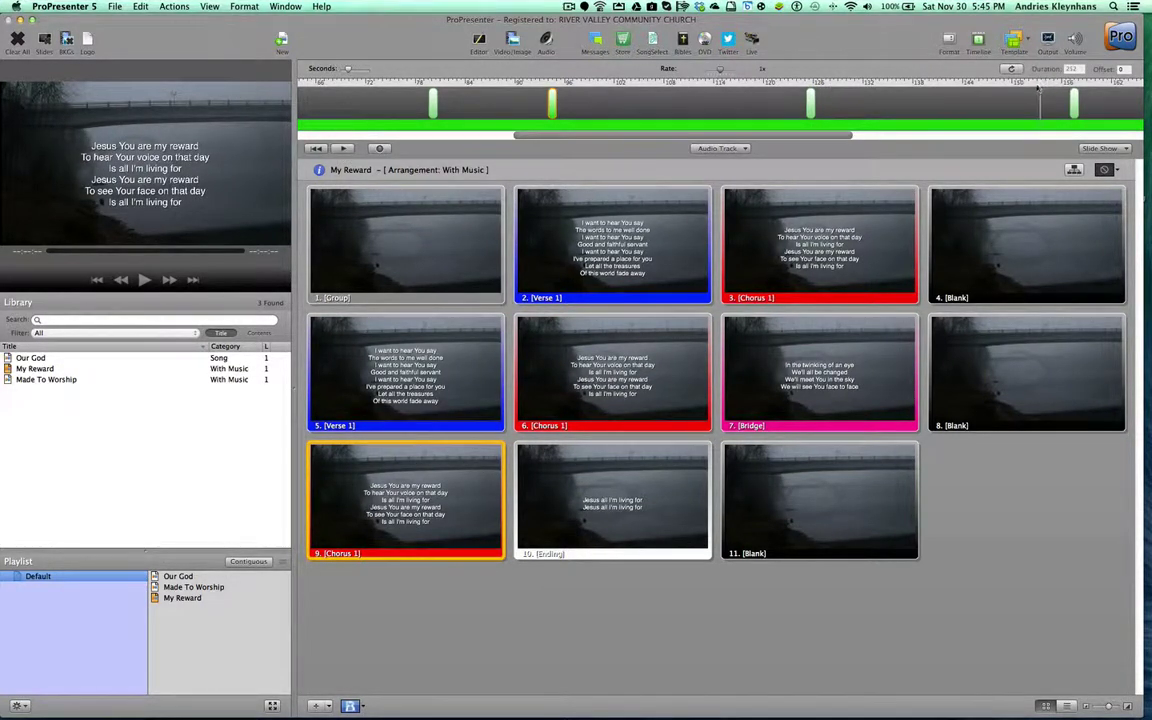
left_click(342, 148)
scroll(645, 140, "right", 3)
left_click_drag(645, 140, 797, 150)
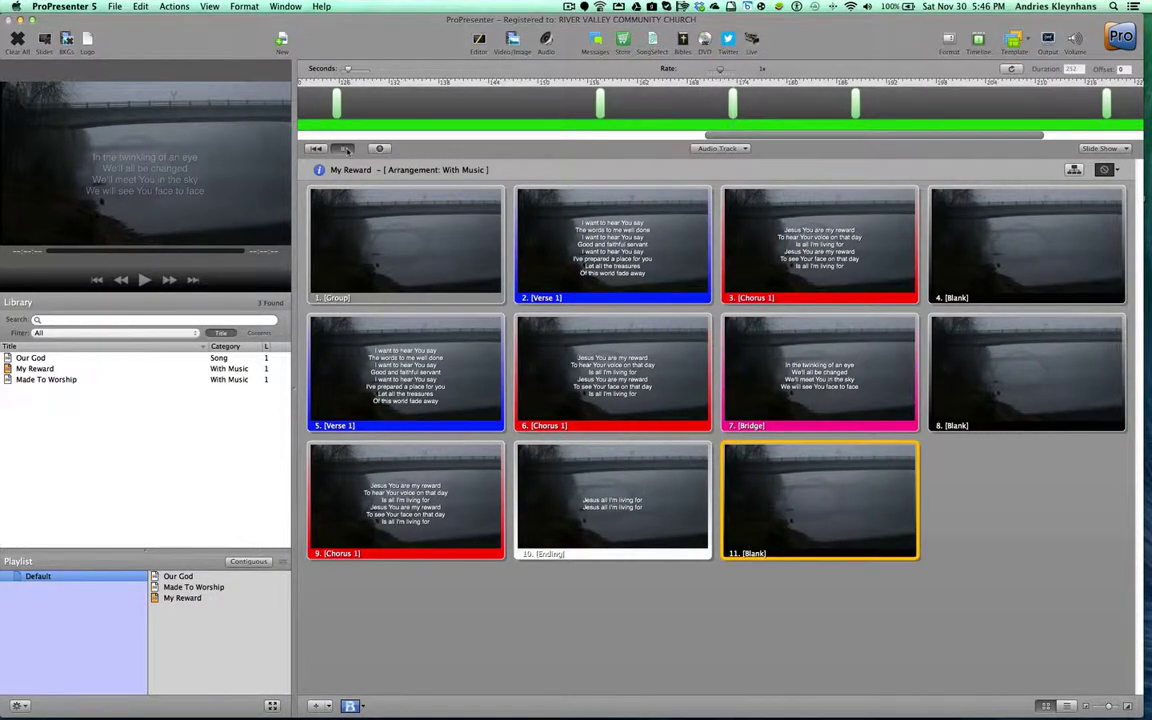
Step: Replay My Reward's bridge and final chorus against the MP3 to check the cues, then pause
left_click(346, 149)
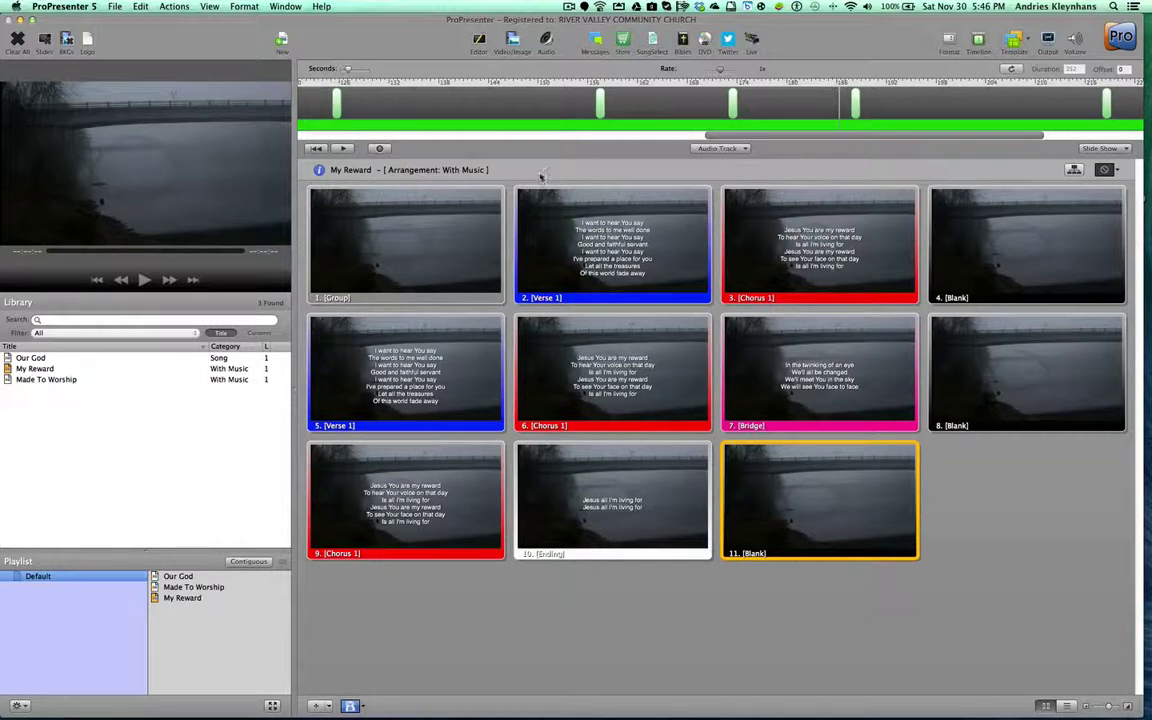
left_click(345, 148)
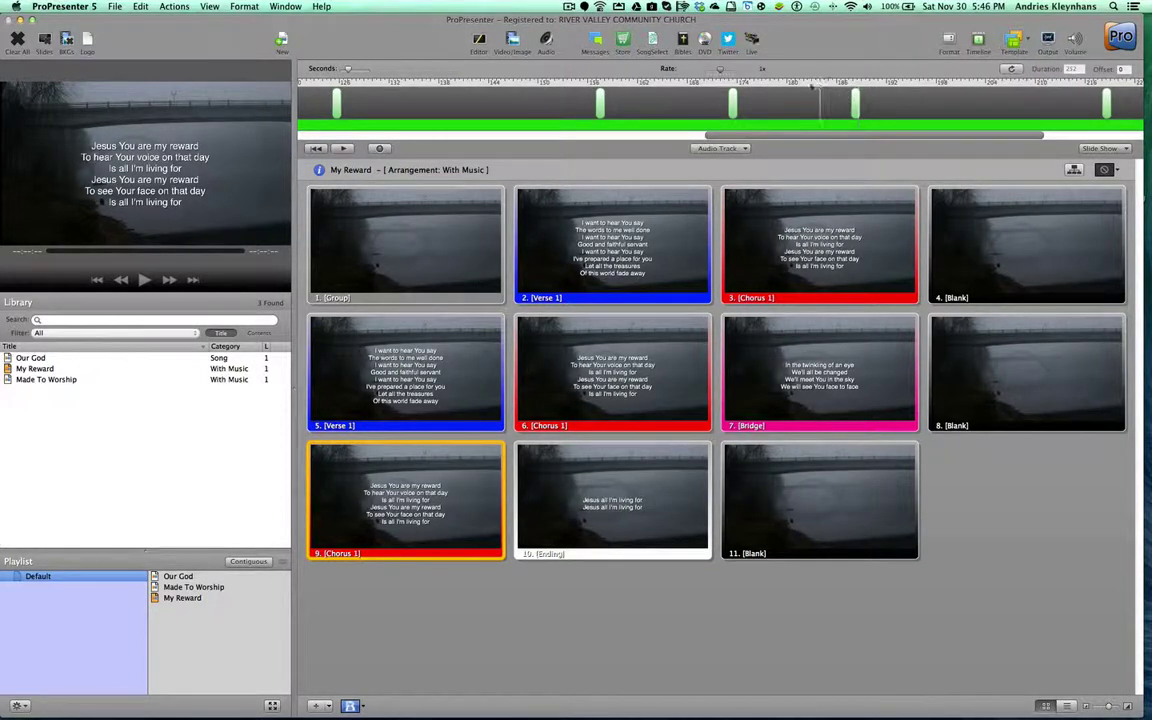
left_click(344, 149)
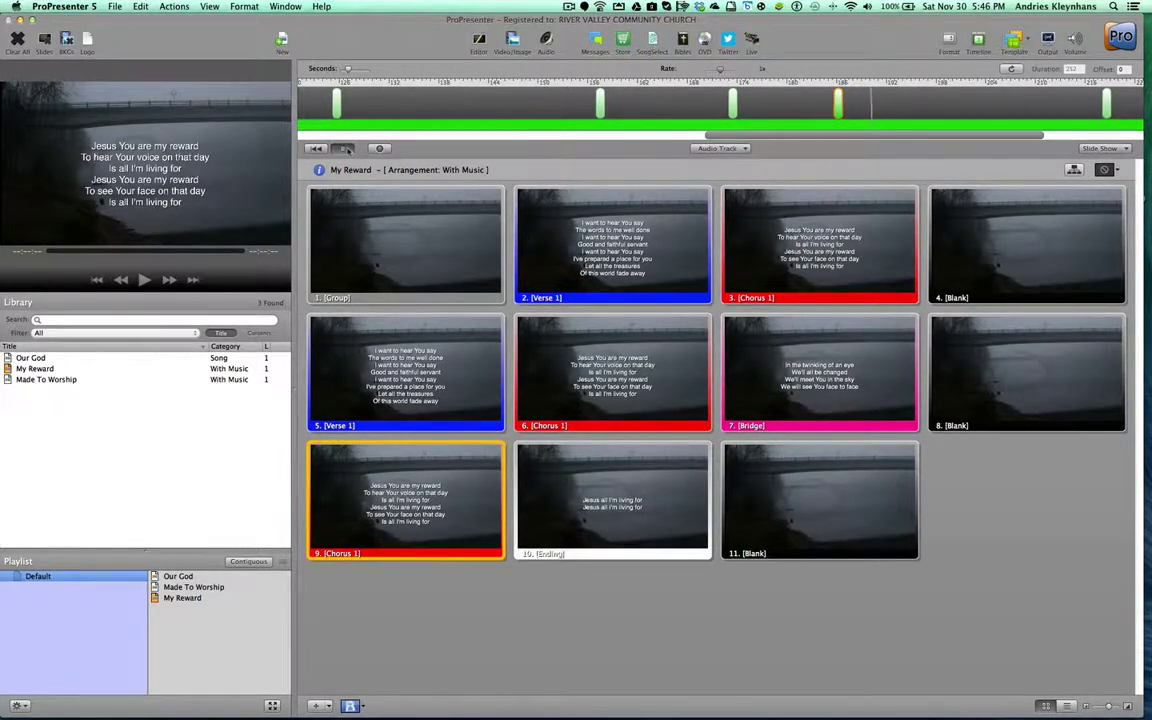
left_click(347, 148)
Step: Place the last cue, then replay from a few seconds earlier and fire Chorus 1 live
left_click_drag(740, 137, 866, 150)
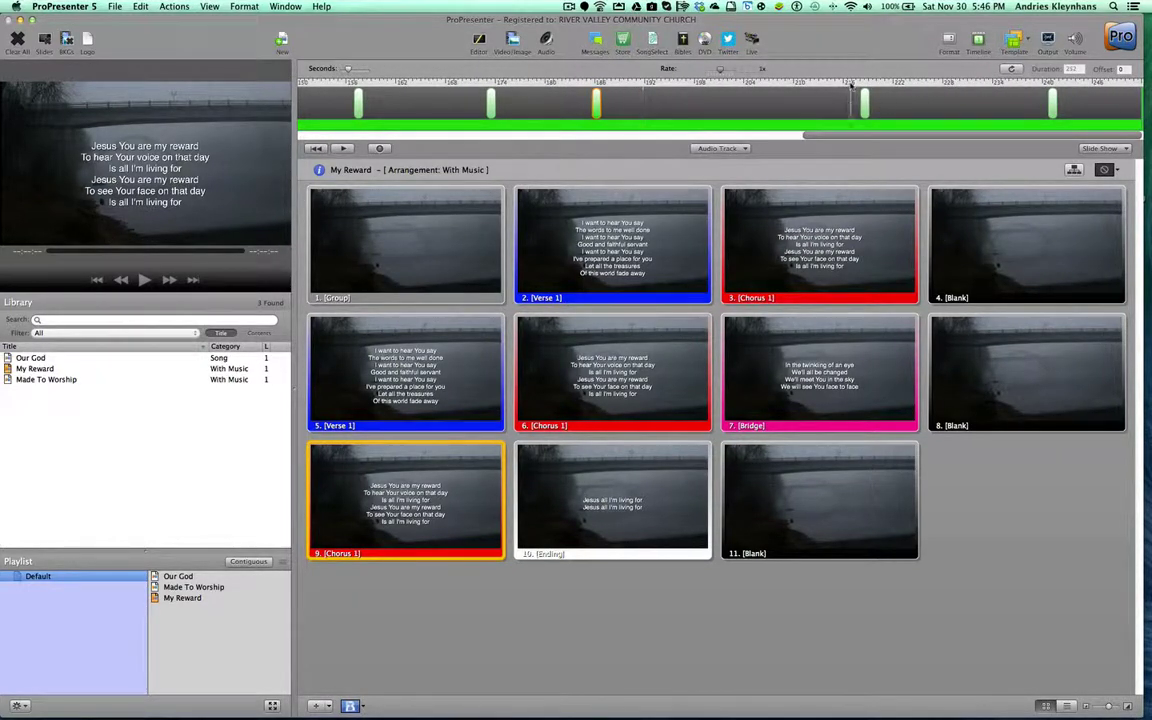
left_click(343, 148)
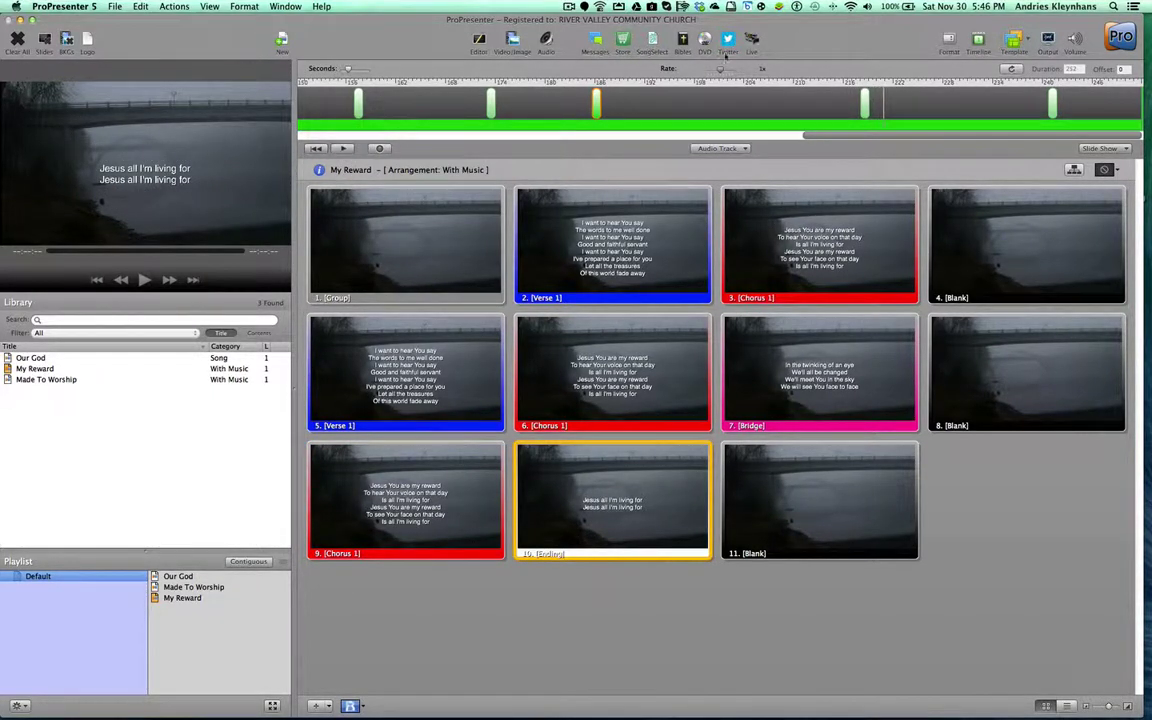
left_click(795, 97)
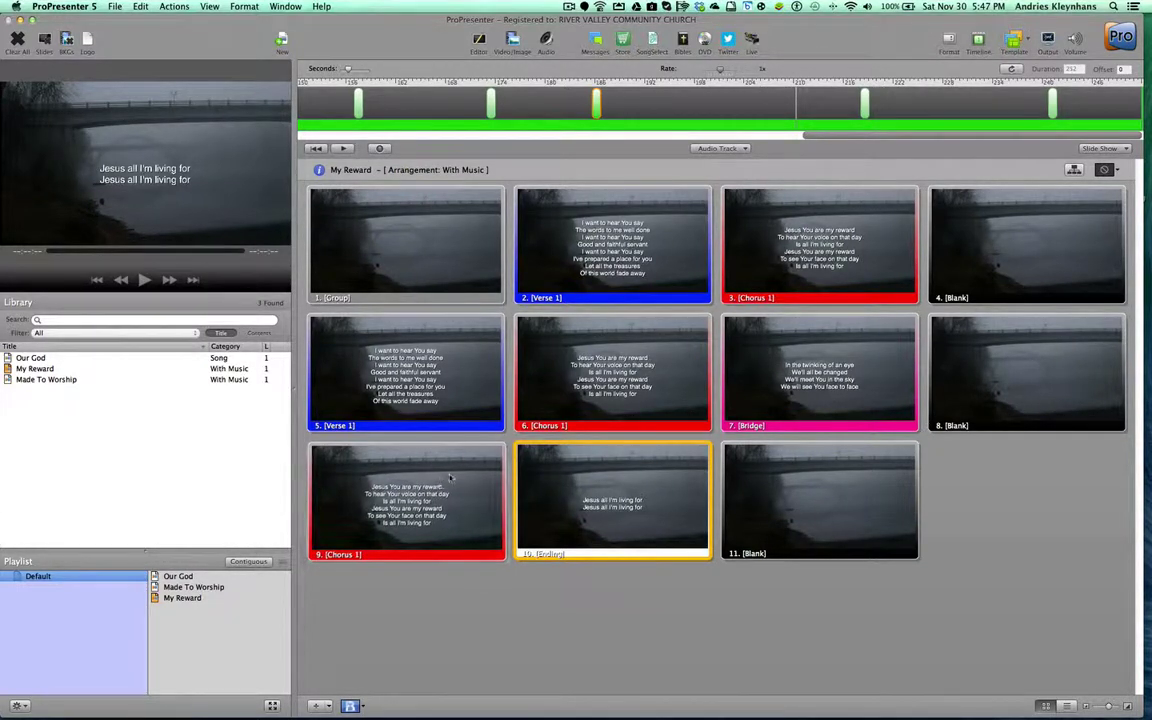
left_click(450, 478)
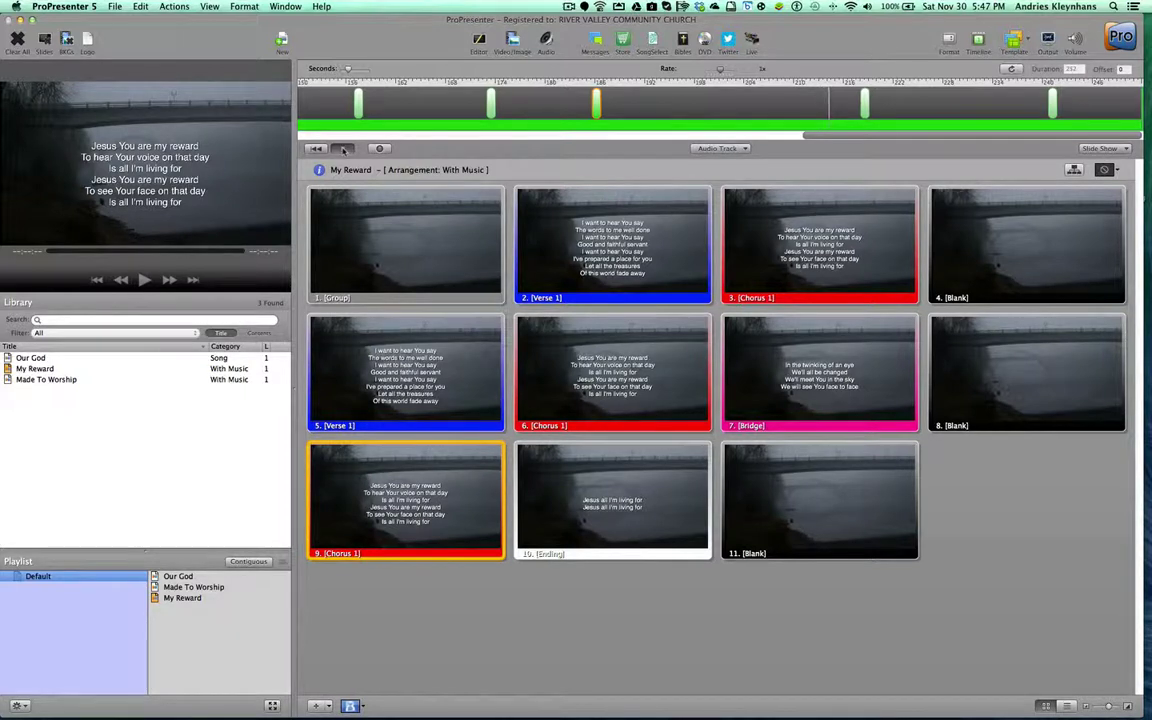
key("space")
Step: Nudge the final Chorus 1 cue slightly earlier, verify it in playback, and rewind the timeline
left_click_drag(864, 104, 849, 104)
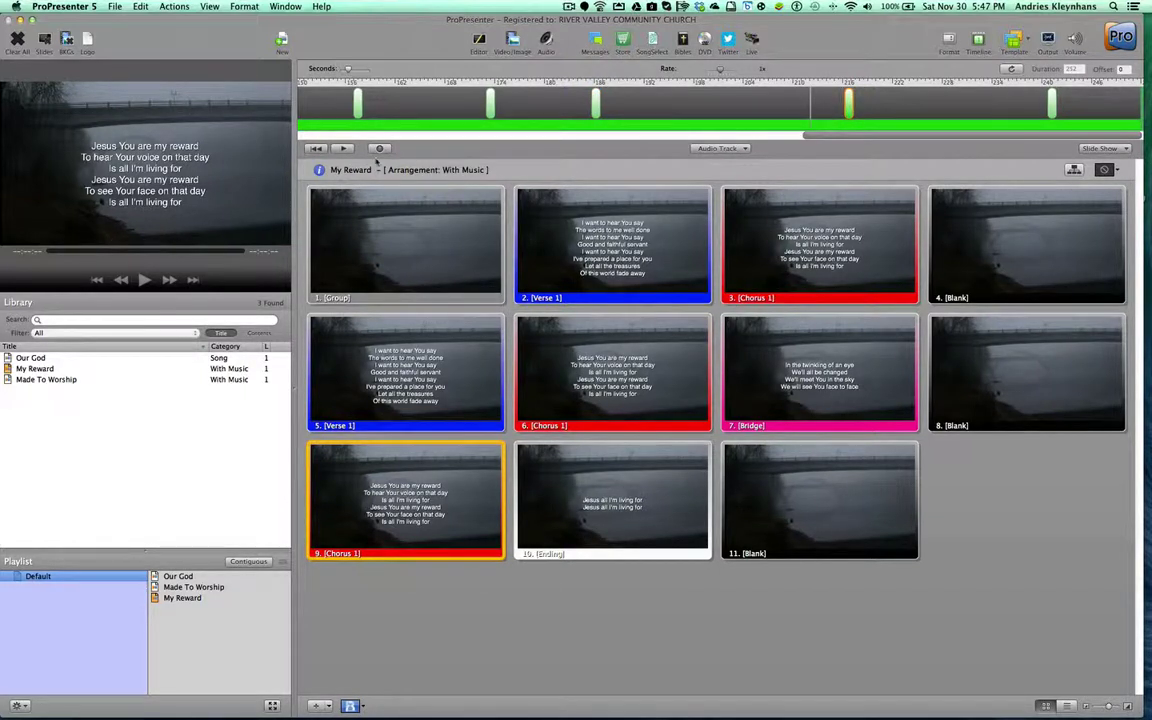
left_click(342, 149)
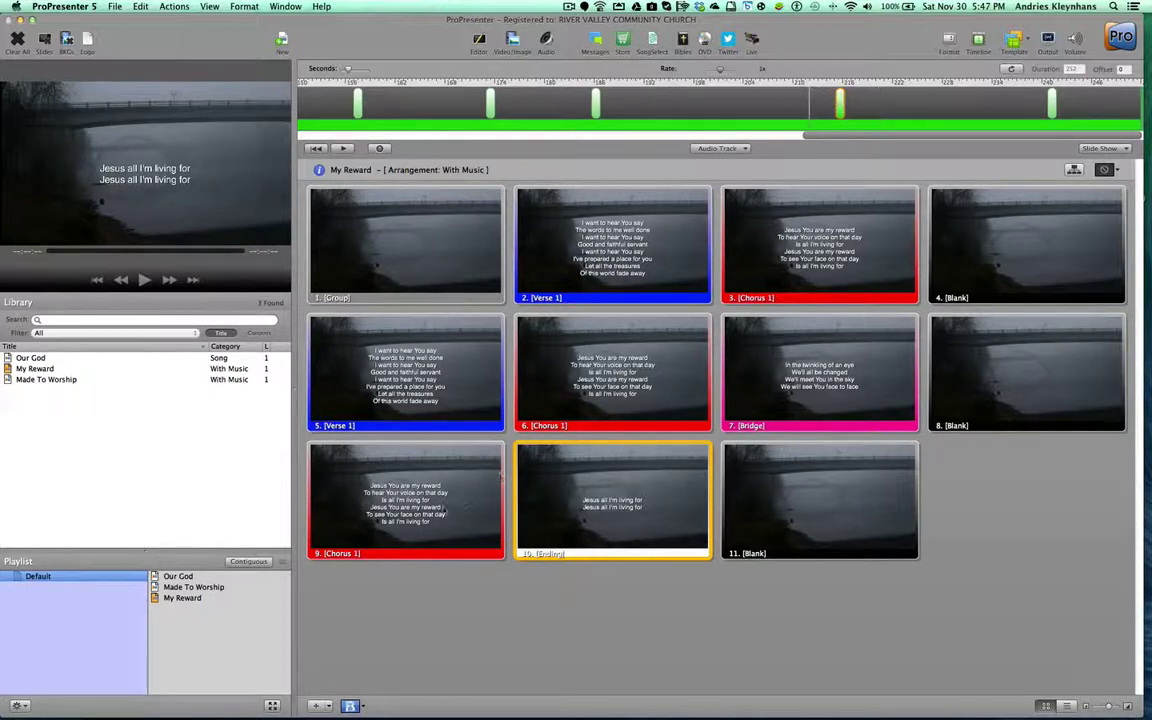
left_click(450, 495)
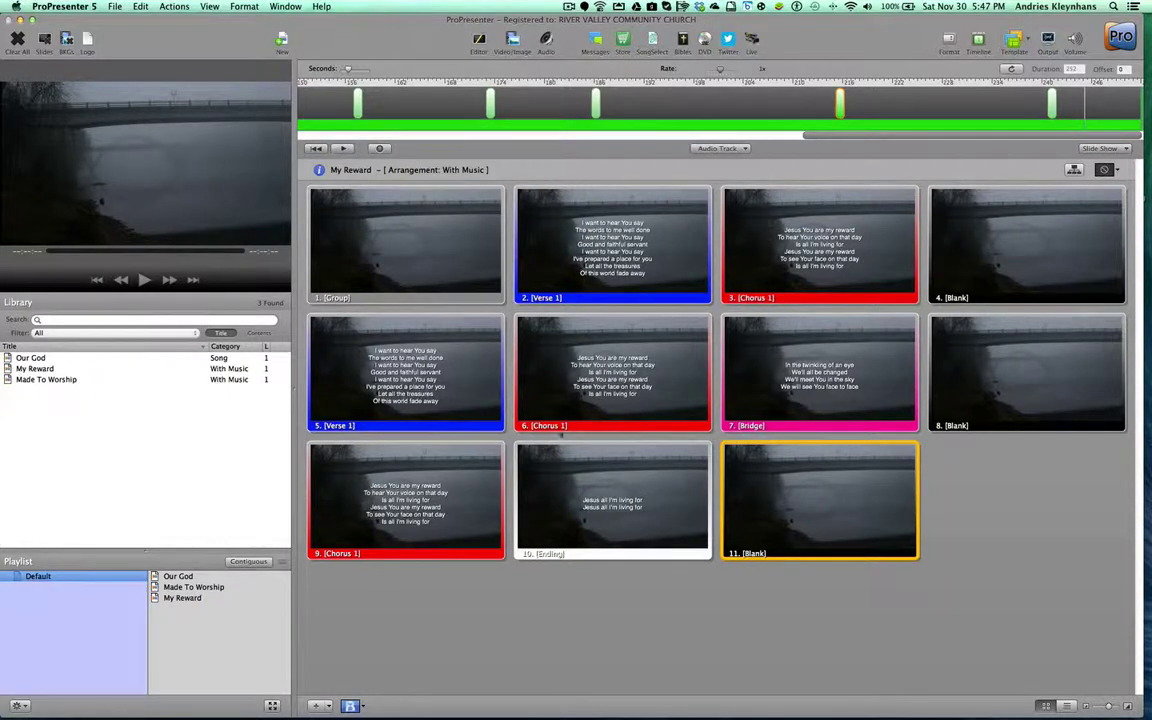
left_click(316, 149)
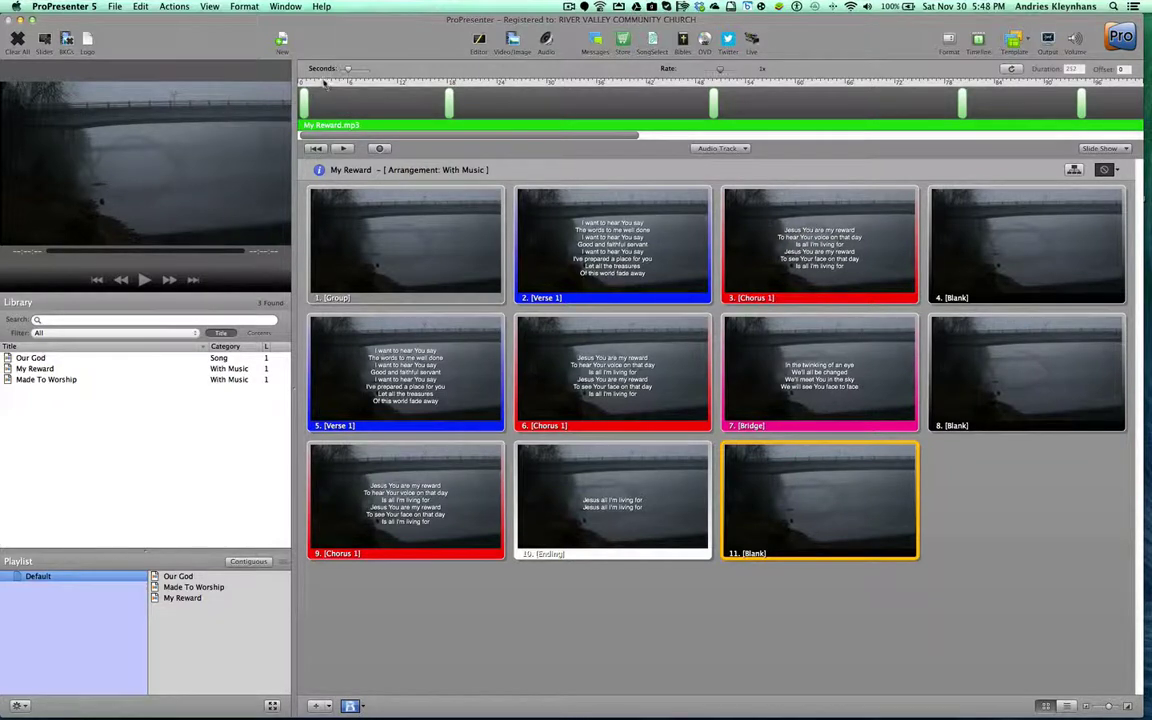
Step: Show My Reward's slide transition choices (Dissolve, Iris, Cube, Door), with Default still in effect
scroll(320, 88, "right", 1)
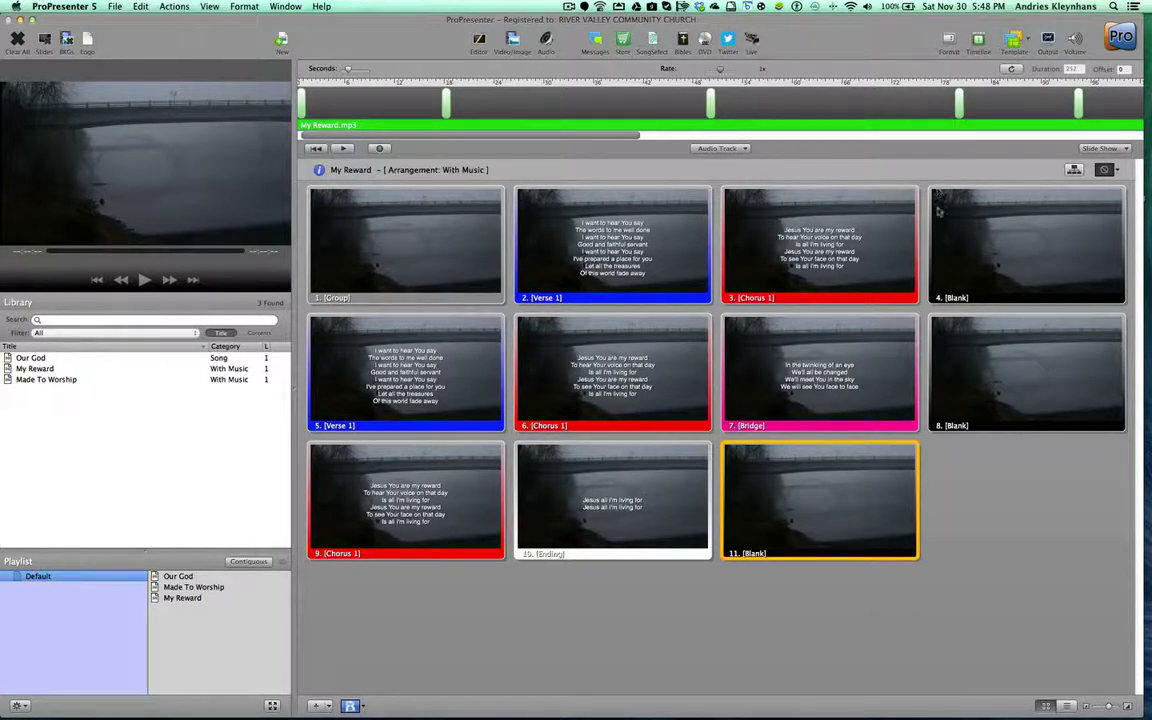
left_click(1106, 170)
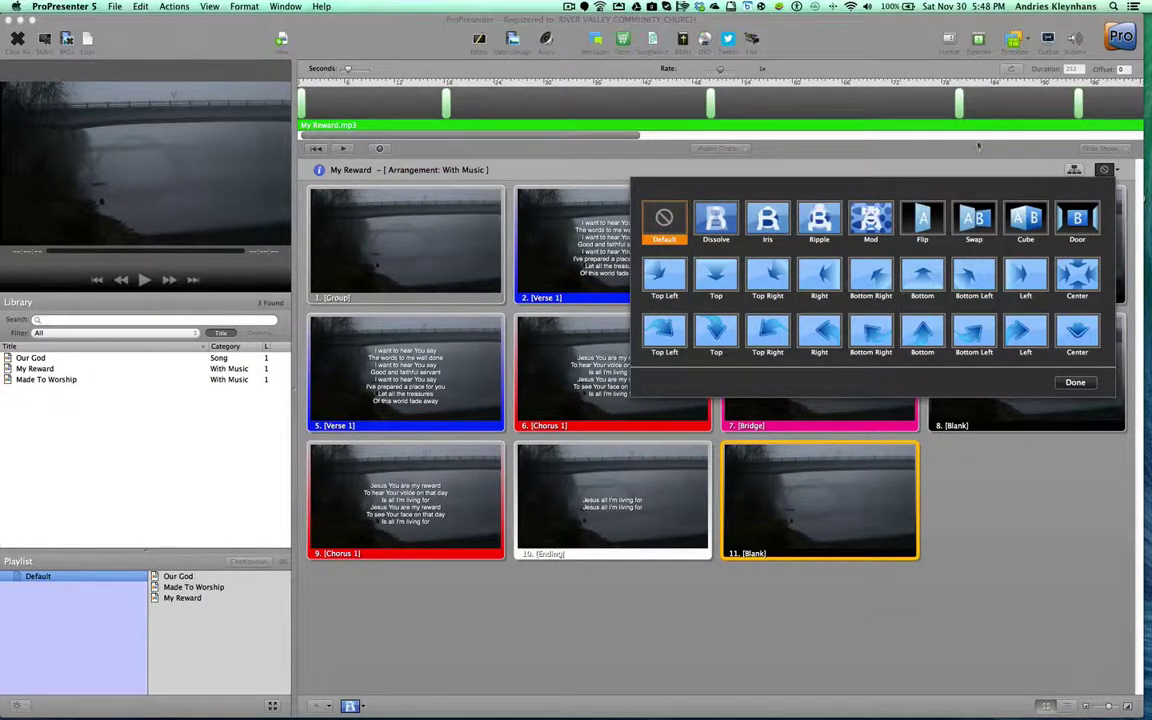
Step: Dismiss the transitions popover, keeping the Default transition for My Reward
left_click(883, 135)
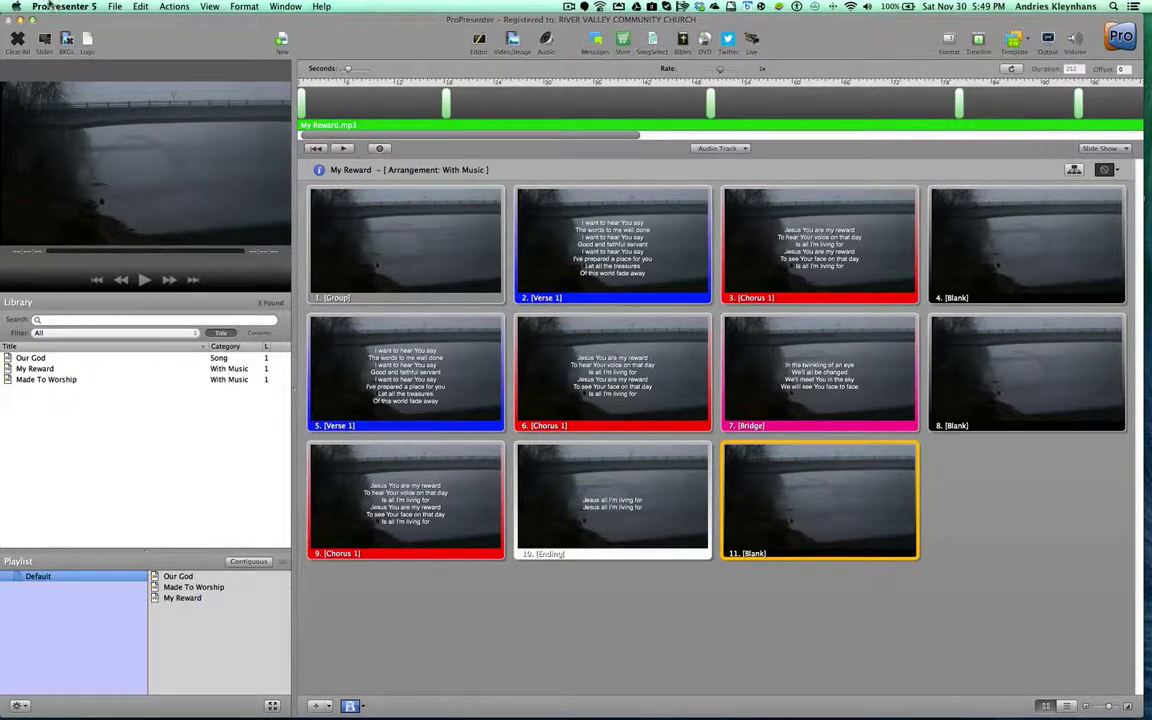
left_click(47, 5)
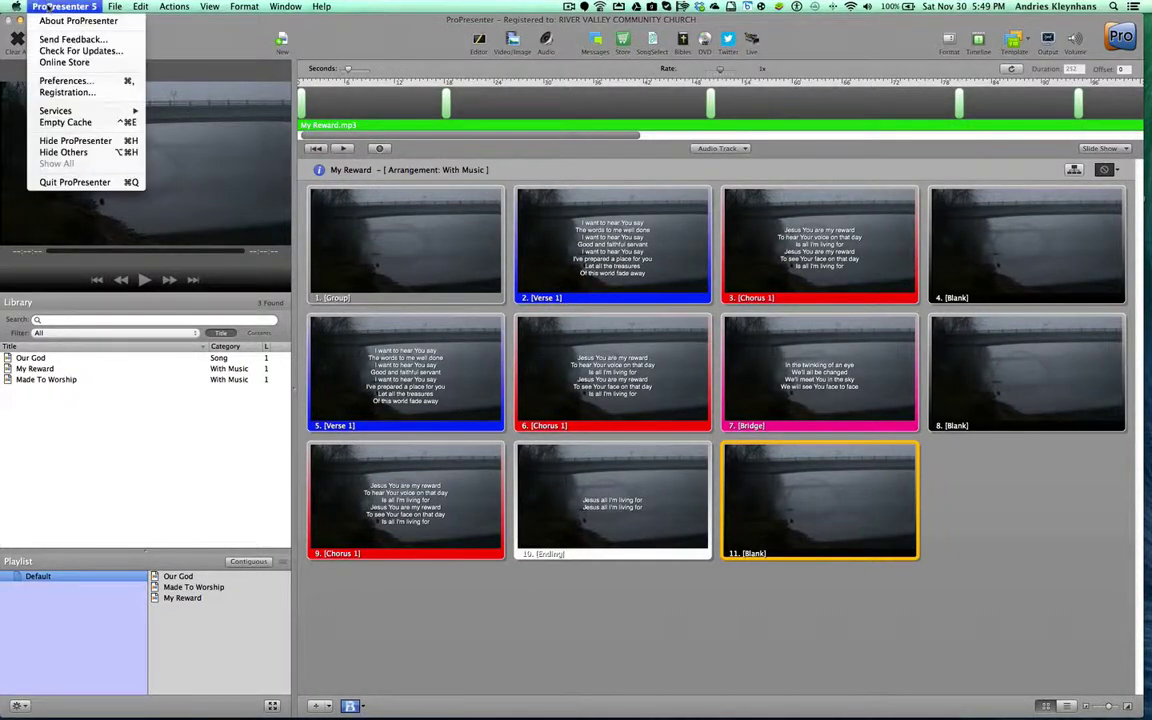
left_click(63, 81)
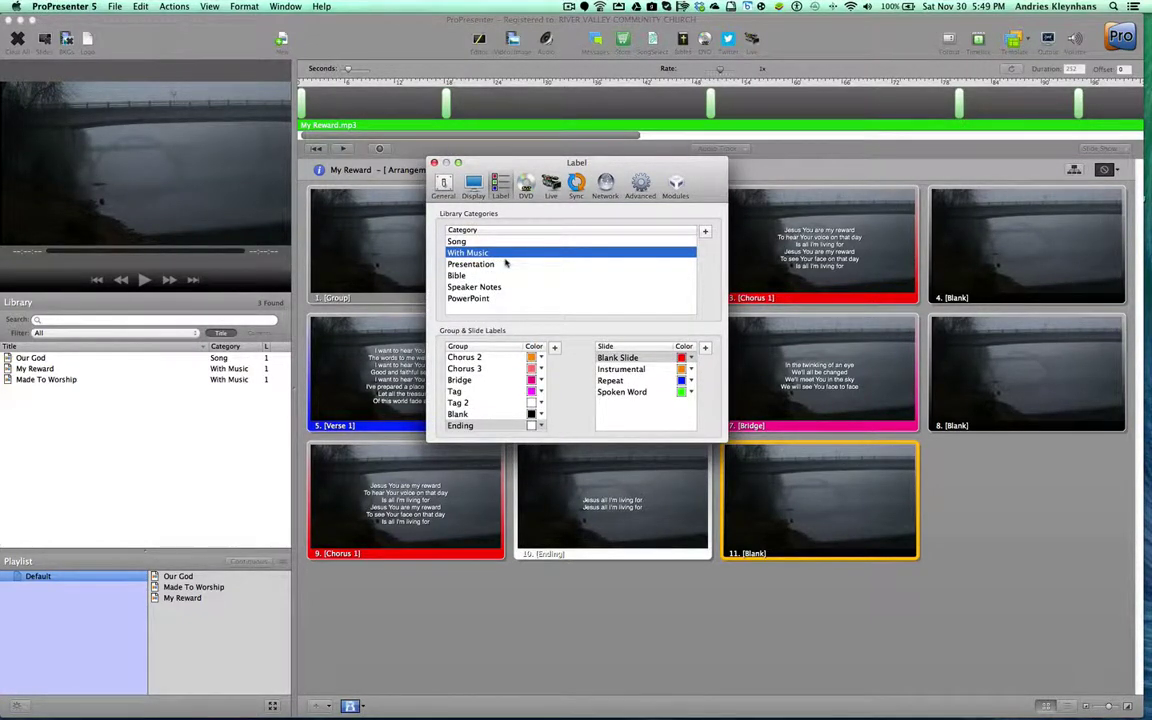
left_click(433, 162)
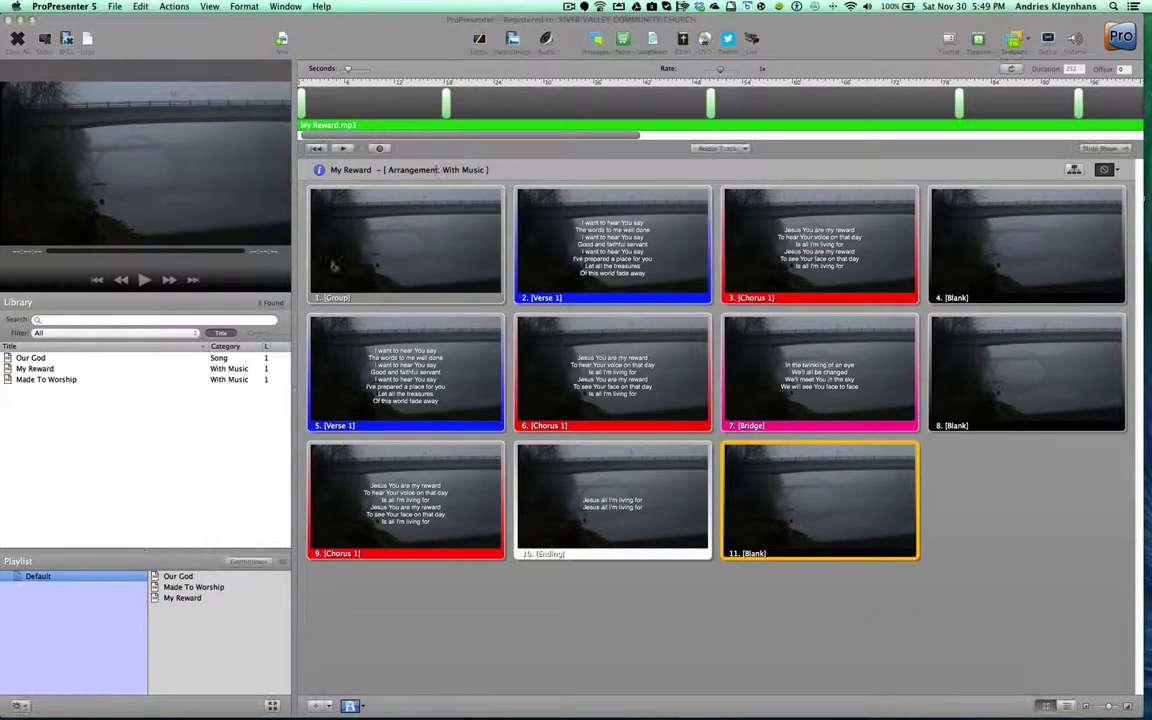
Step: Put My Reward in the With Music category, sort the library by category, then select Our God
right_click(230, 371)
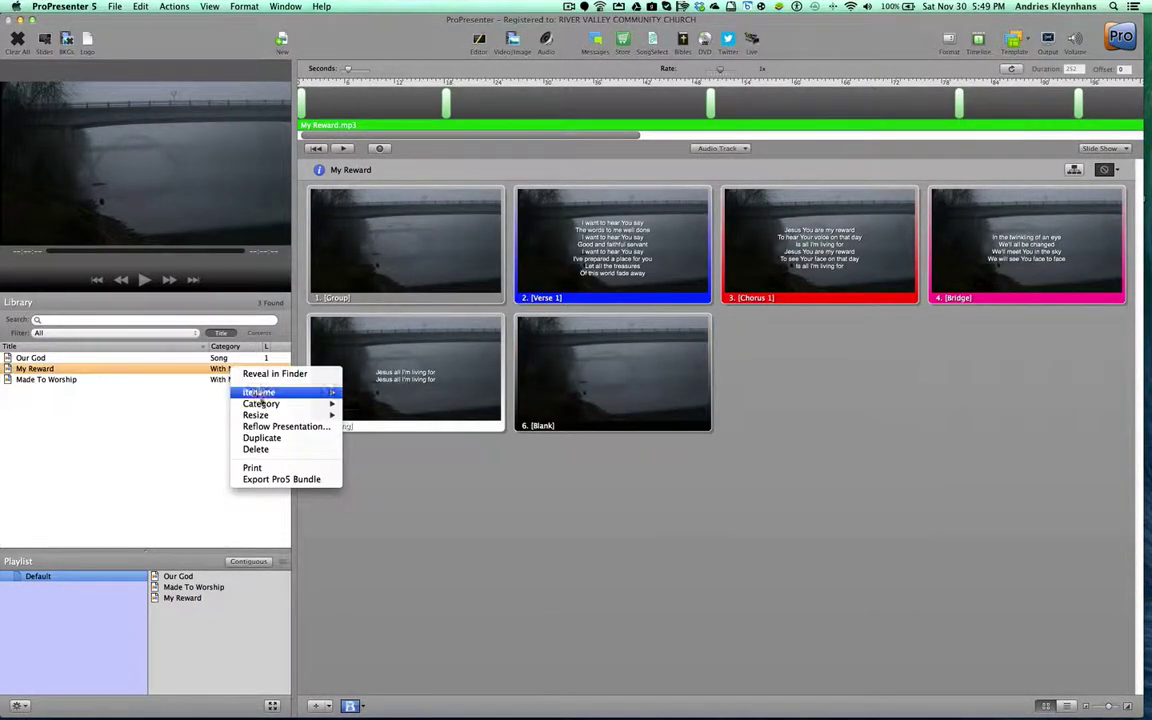
mouse_move(320, 404)
left_click(356, 415)
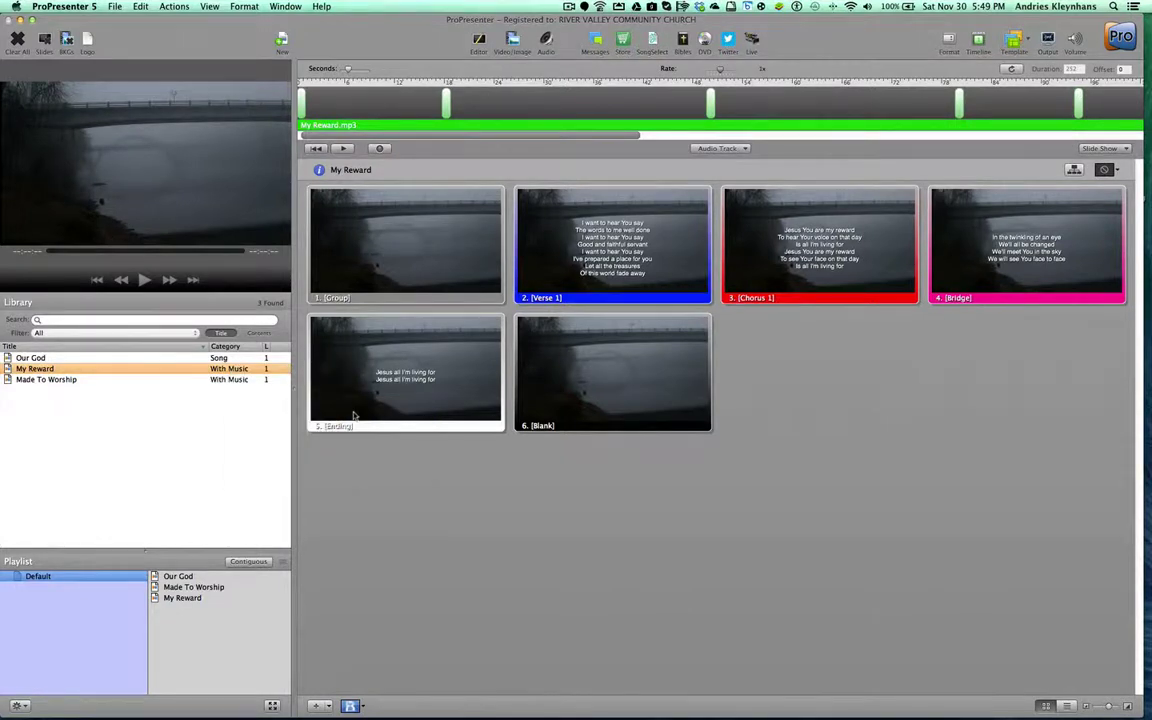
left_click(128, 393)
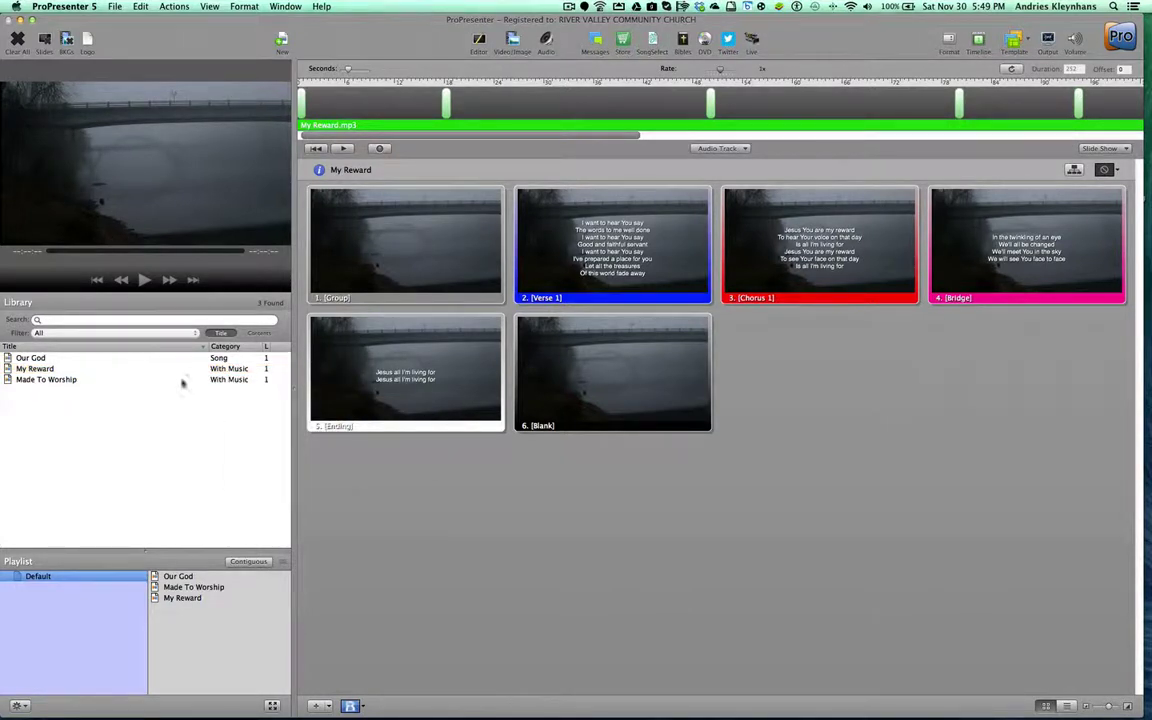
left_click(228, 346)
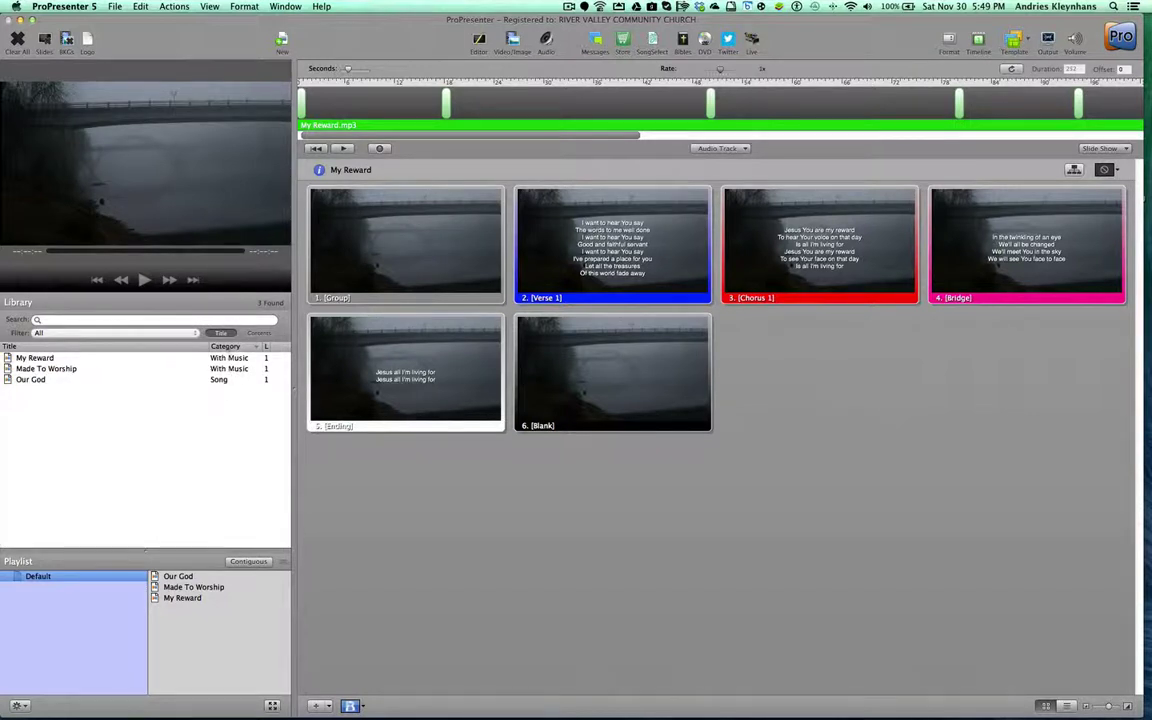
left_click(30, 346)
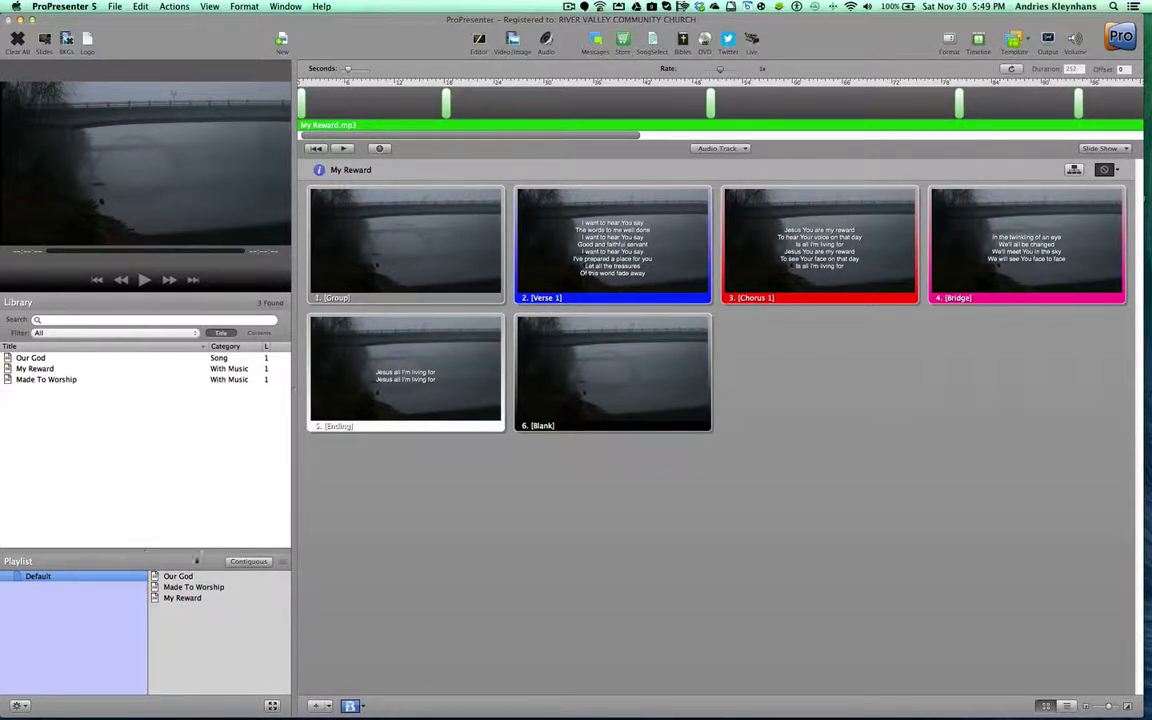
left_click_drag(183, 597, 189, 593)
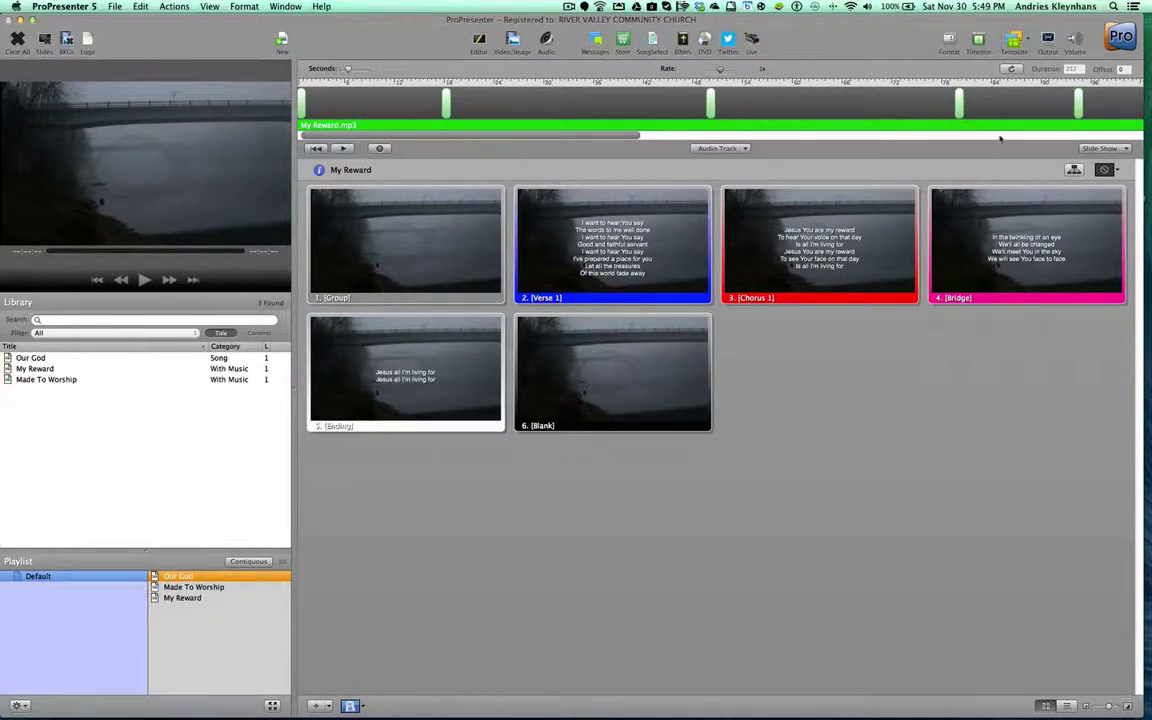
Step: Hide the audio timeline and remove every existing song from the playlist
key("super+t")
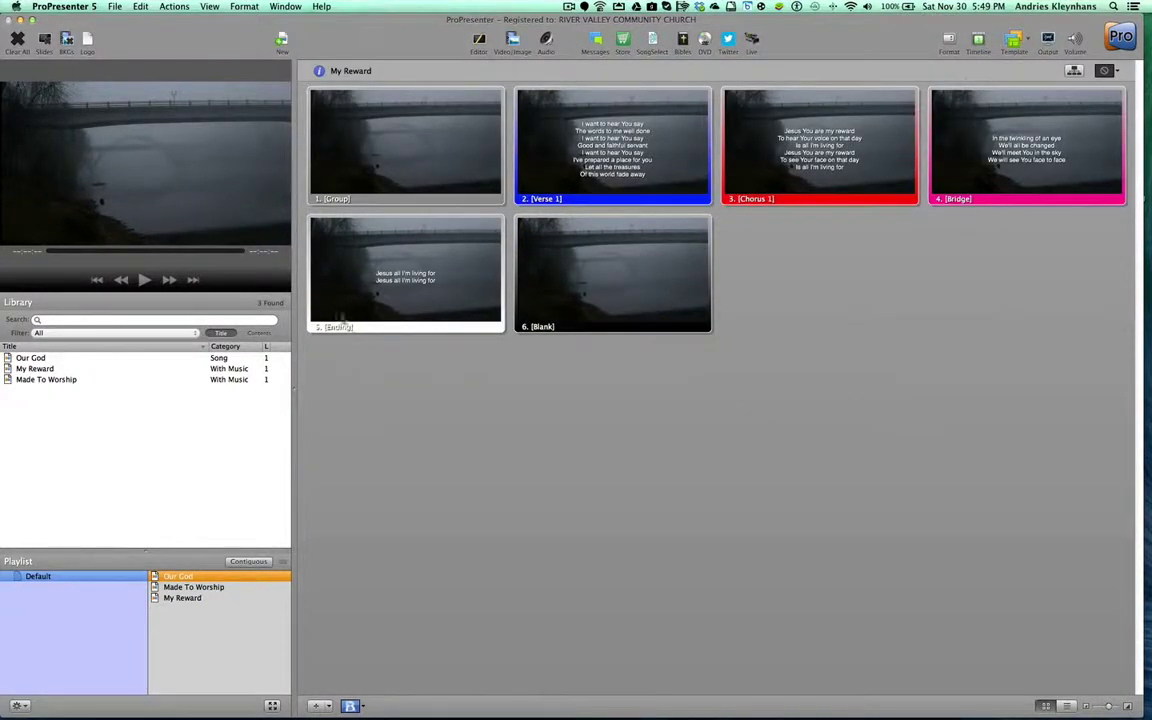
left_click_drag(182, 587, 186, 577)
right_click(188, 577)
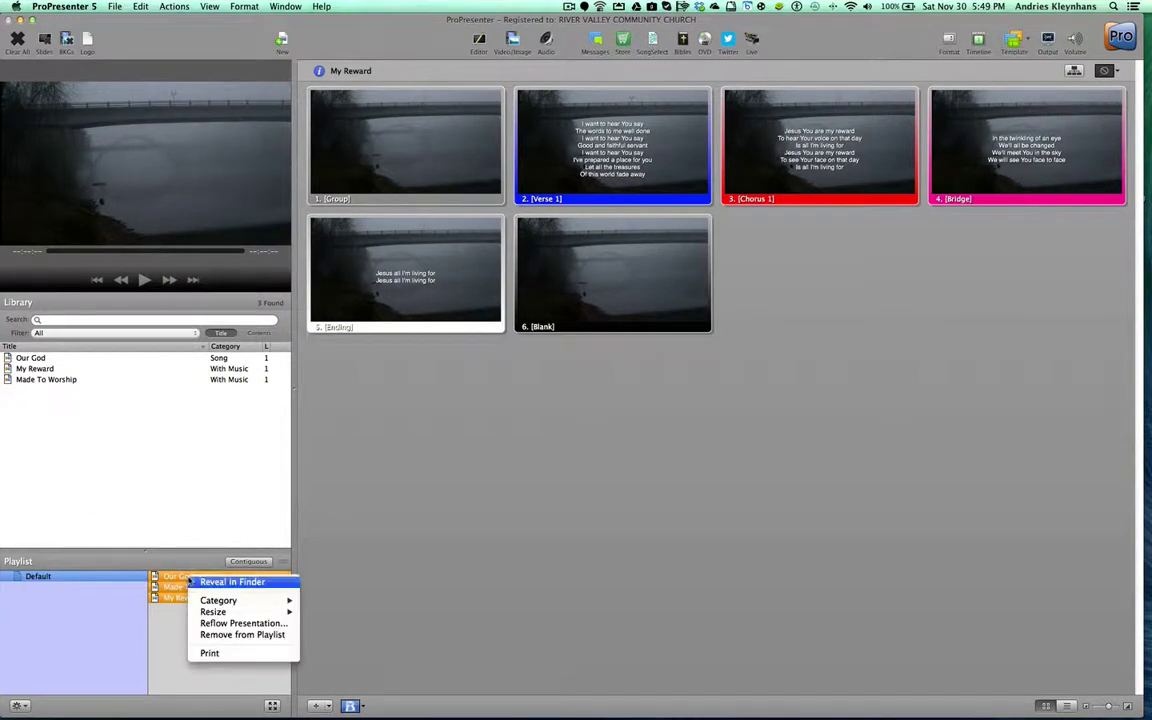
left_click(236, 635)
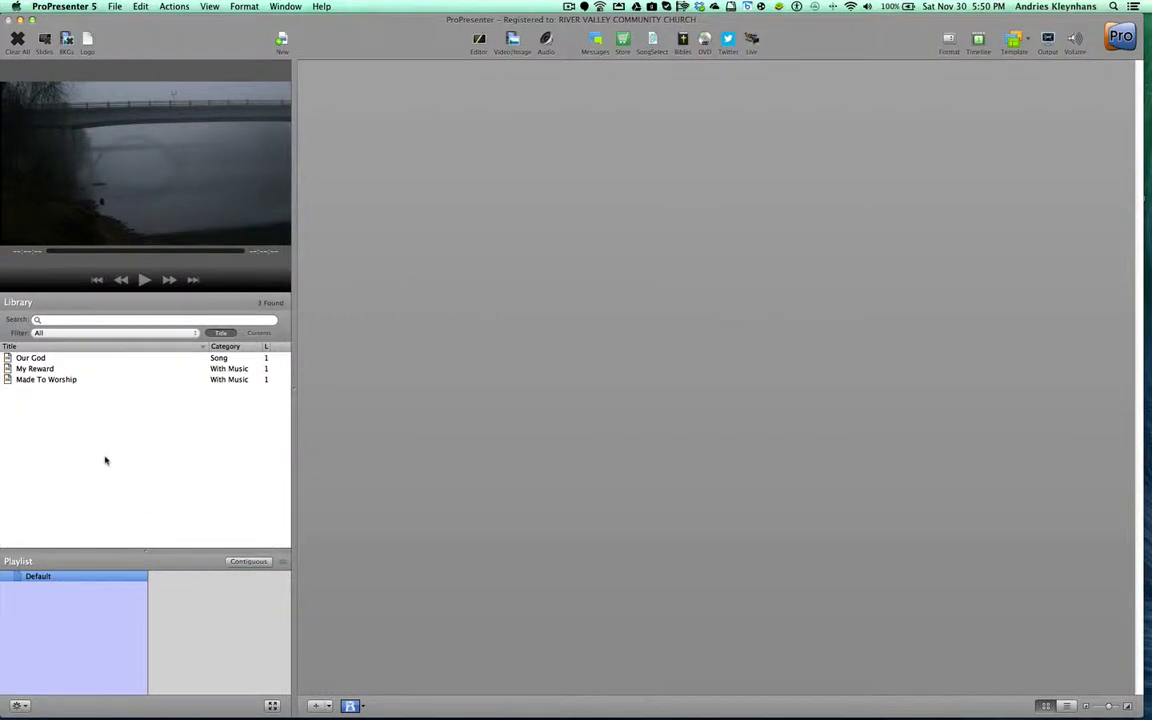
Step: Add Made To Worship then My Reward to the playlist, and open Made To Worship's timeline
left_click_drag(10, 372, 180, 584)
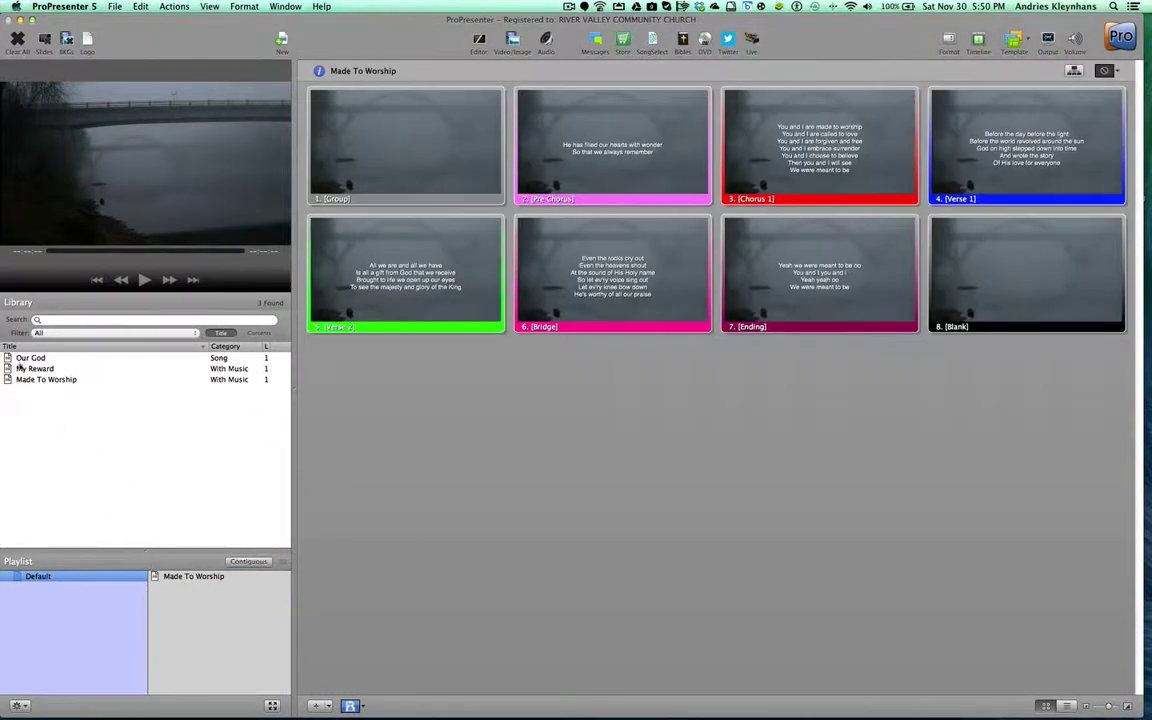
left_click_drag(9, 368, 152, 575)
left_click(193, 578)
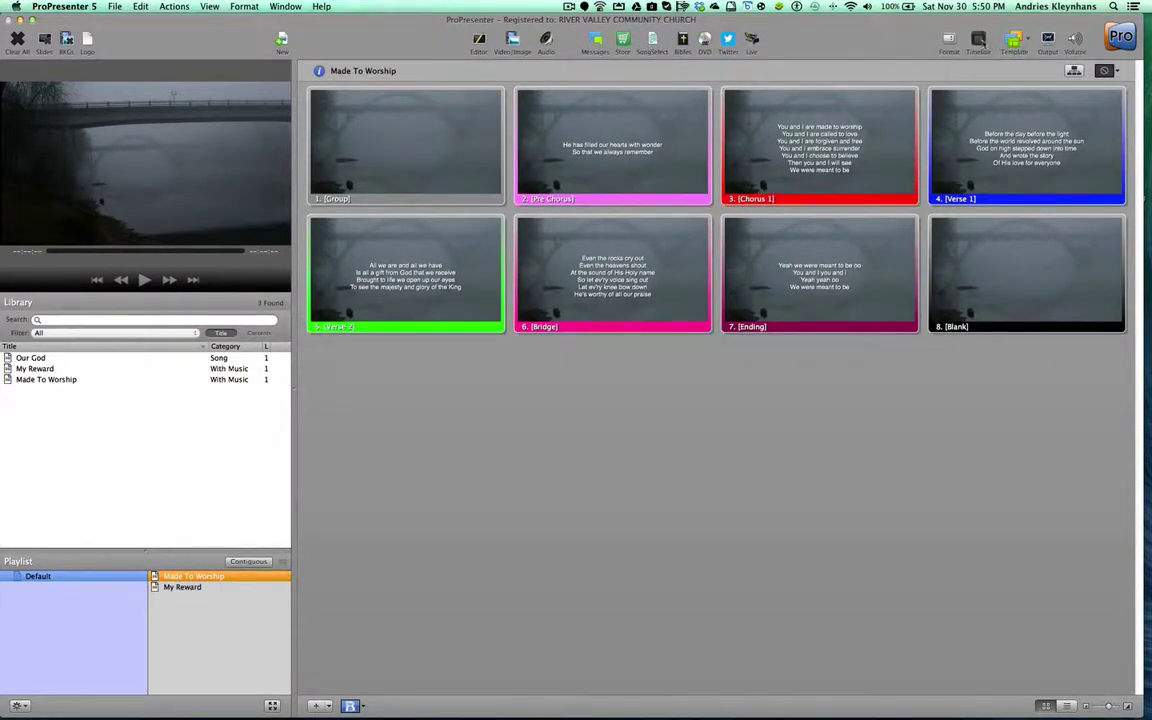
key("super+t")
Step: Play Made To Worship's MP3 timeline through to its closing Blank, then select My Reward
left_click(343, 148)
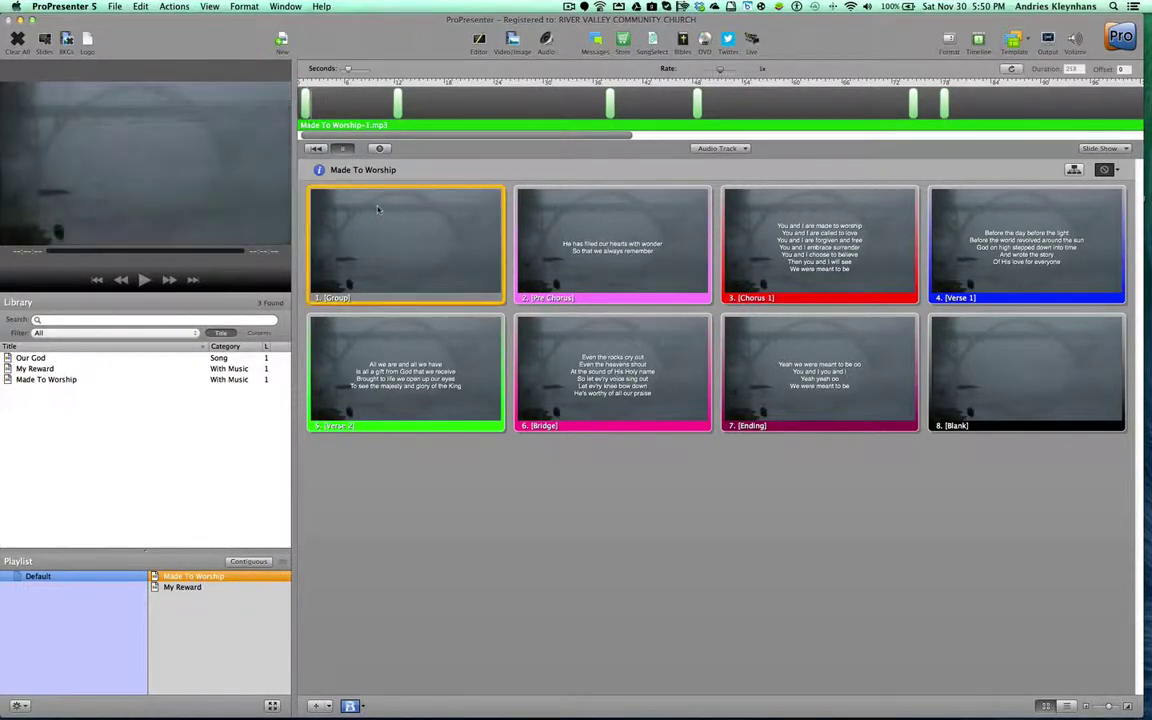
left_click_drag(513, 152, 996, 153)
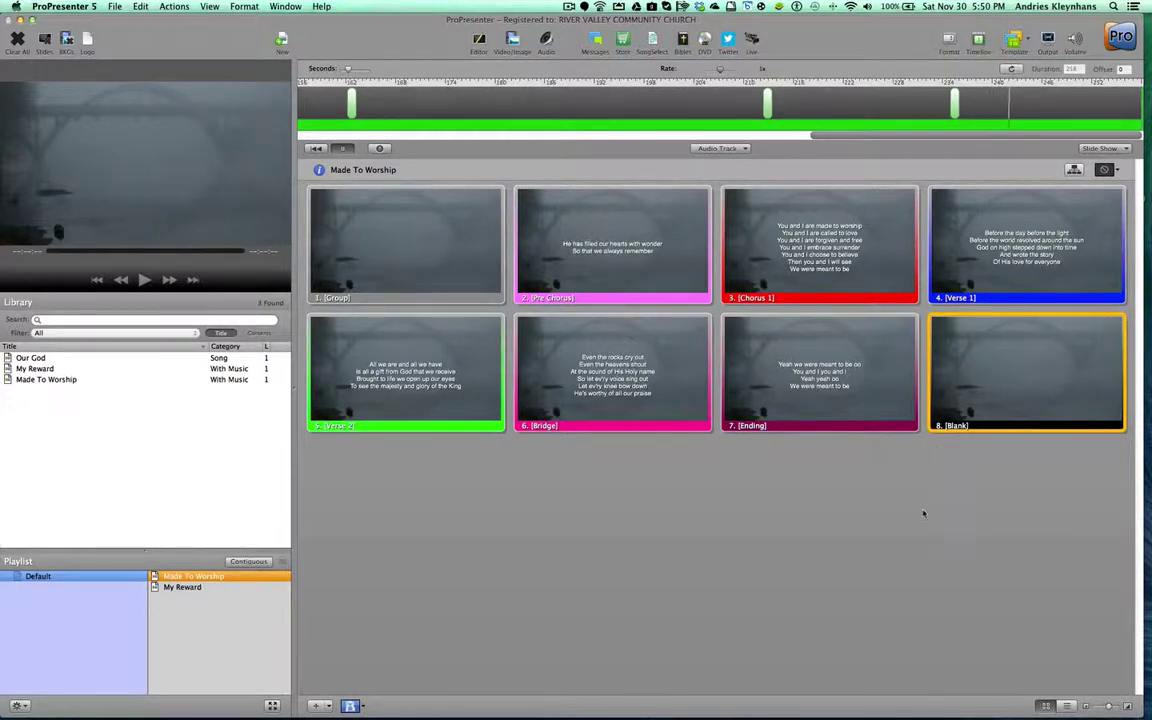
left_click(205, 588)
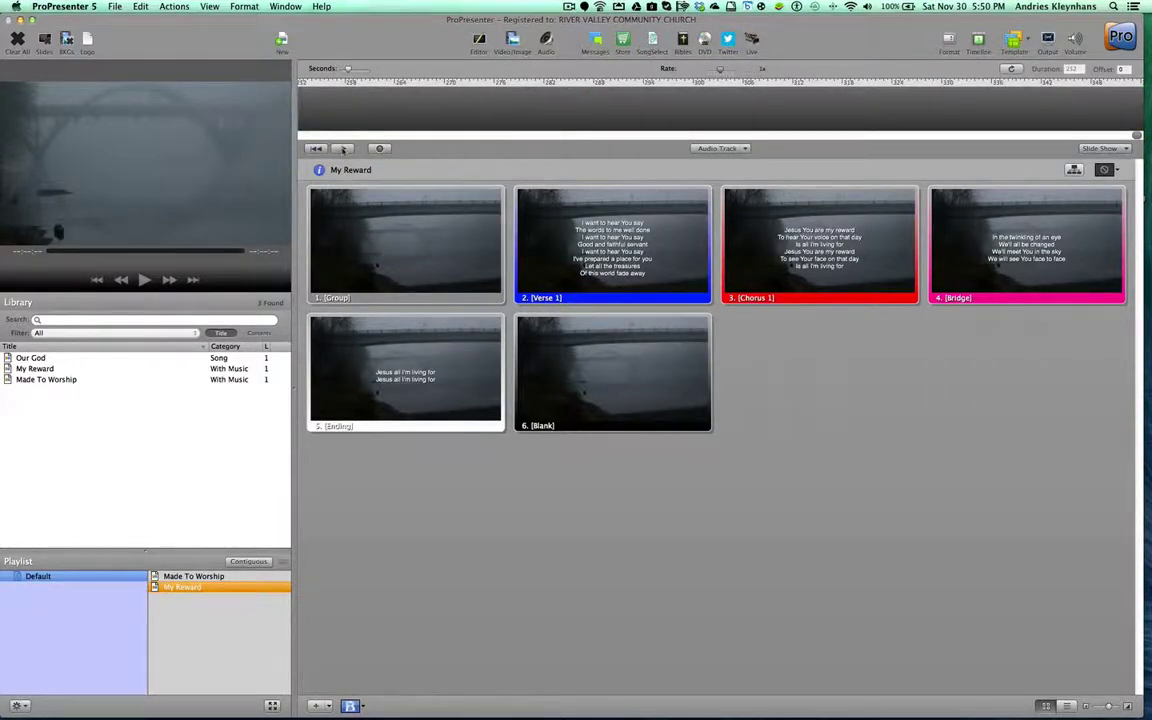
Step: Show My Reward's opening Group slide, then advance to the Verse 1 lyrics "I want to hear You say"
left_click(330, 231)
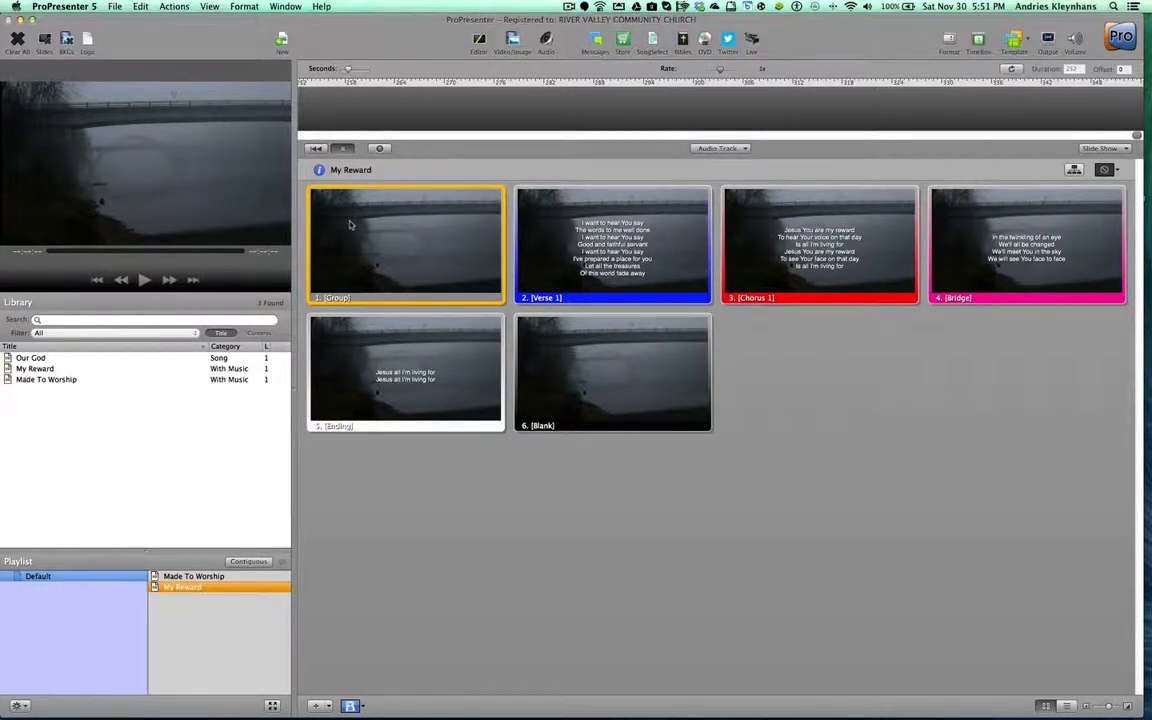
key("Right")
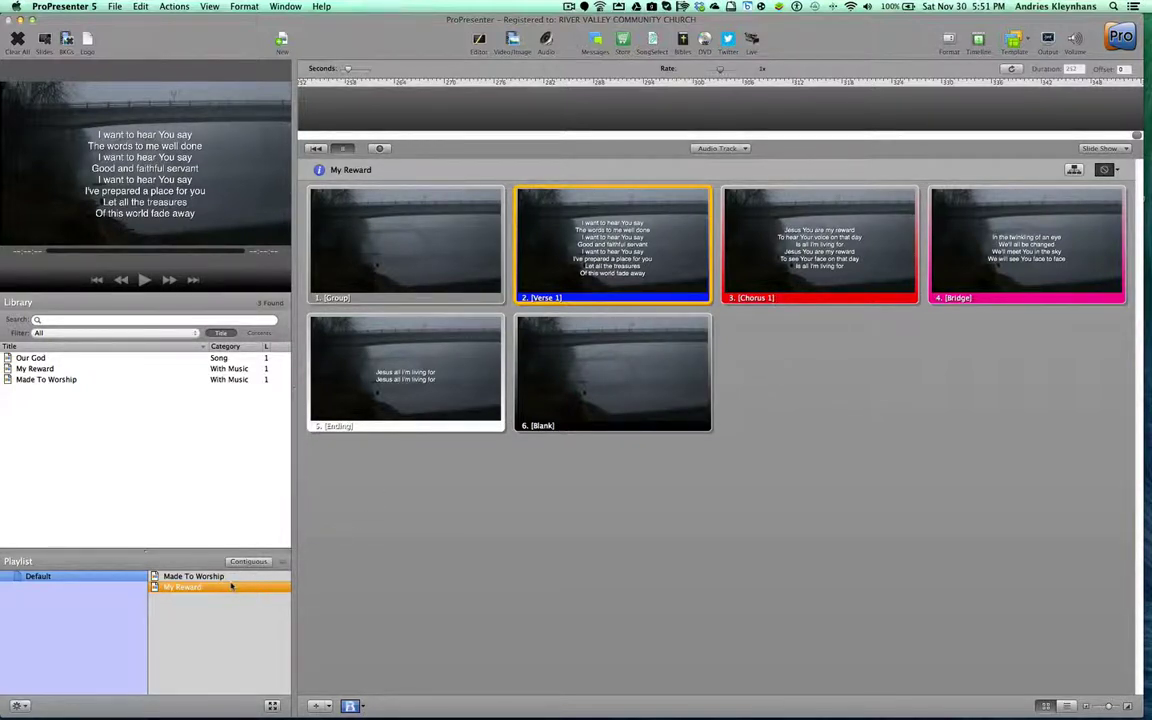
Step: Stop playback, hide the timeline, step from Chorus 1 to Blank, and return to the Group slide
left_click(343, 149)
left_click(978, 40)
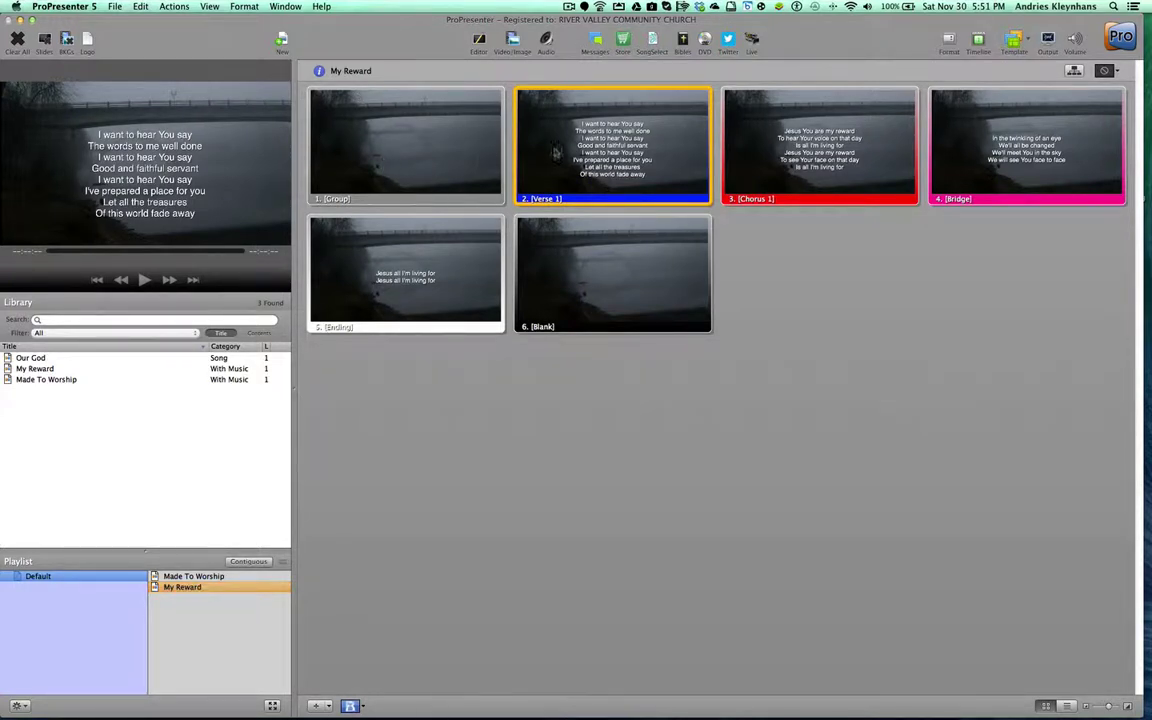
left_click(745, 150)
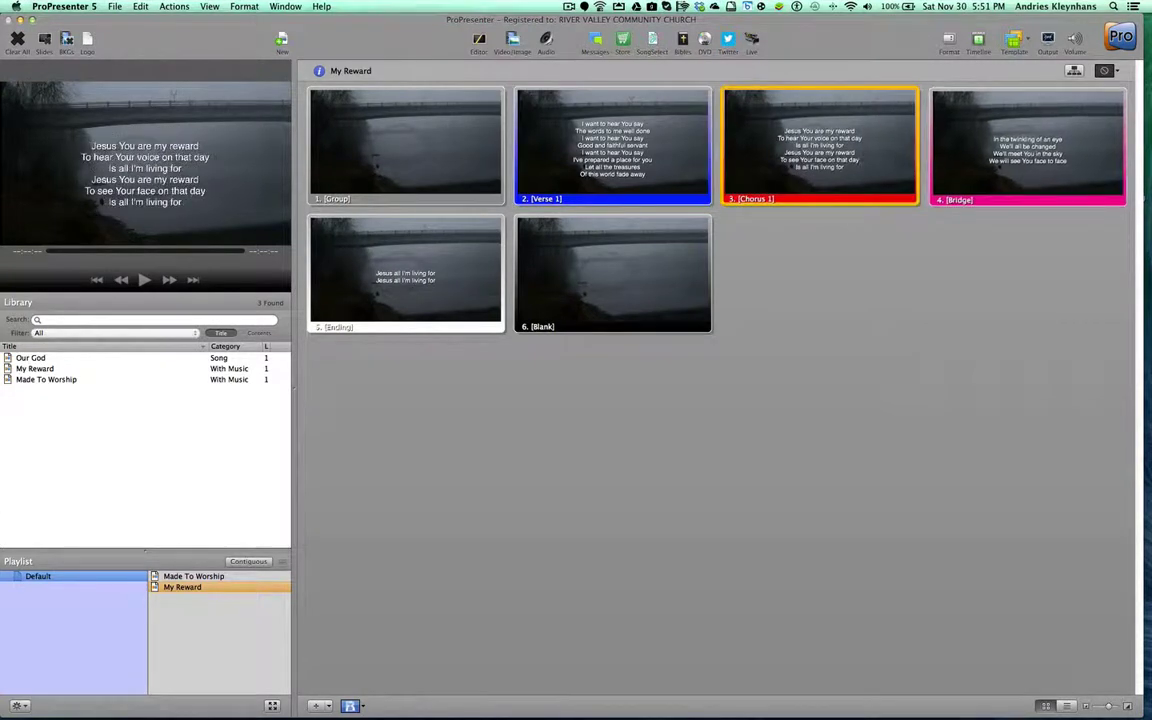
key("Right")
key("Right")
key("Right")
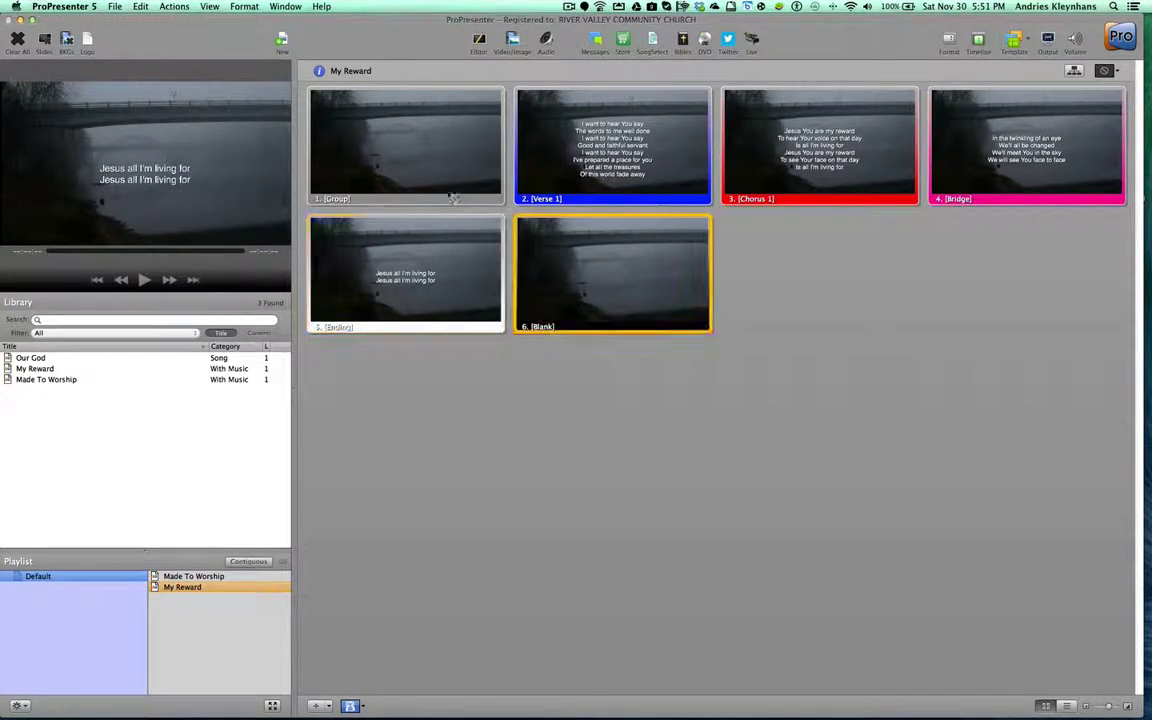
left_click(443, 180)
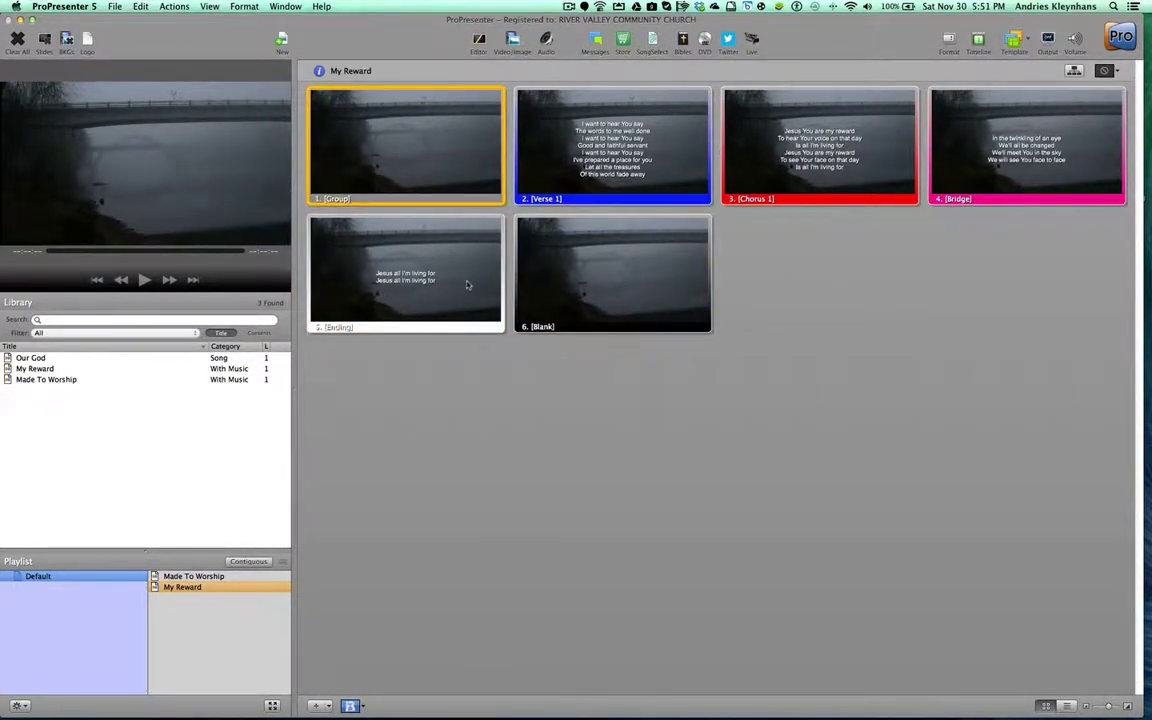